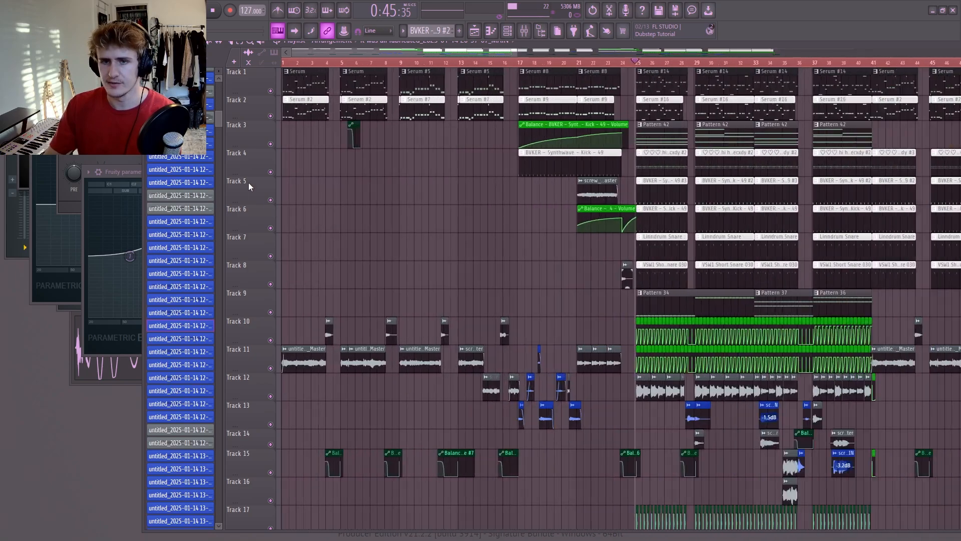
Return the playhead to the start of the song and look over the playlist arrangement.
left_click(284, 62)
scroll(271, 185, "up", 1)
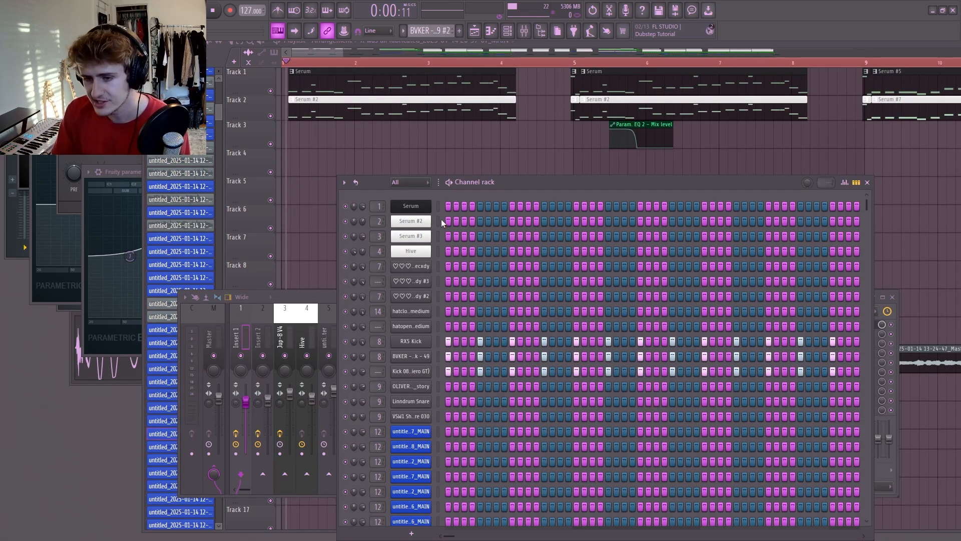
right_click(500, 139)
scroll(498, 162, "down", 8)
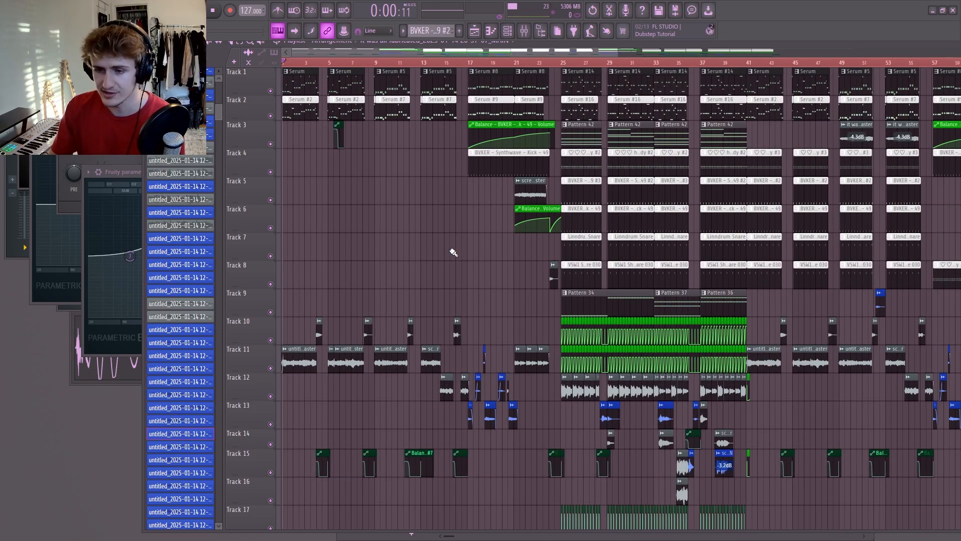
scroll(446, 262, "up", 8)
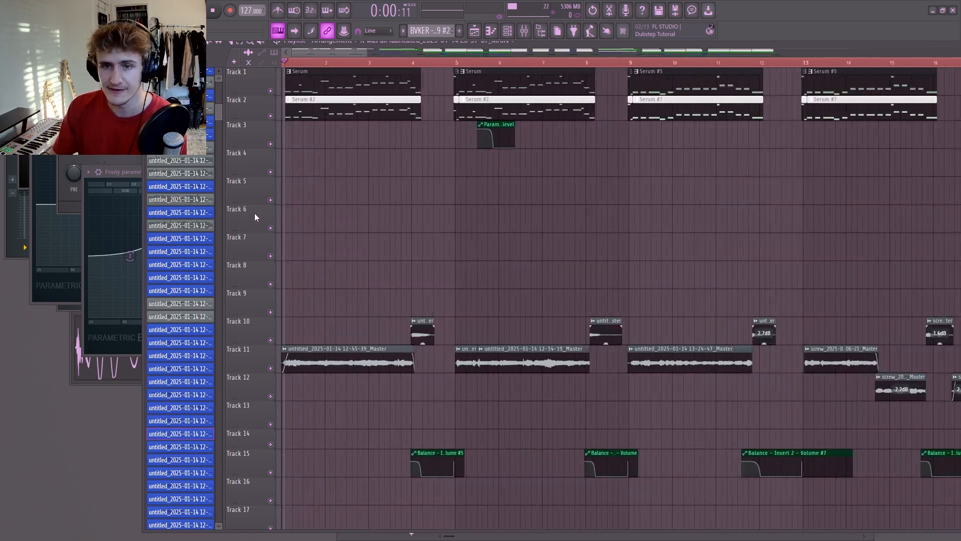
scroll(310, 113, "up", 1)
Open the Serum bass clip on Track 1 in the piano roll and examine its notes.
left_click(320, 90)
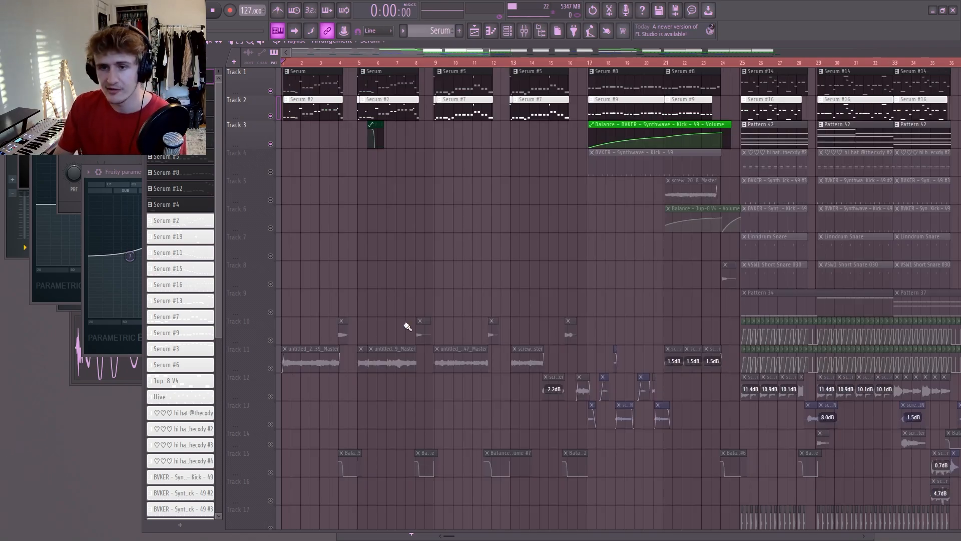
scroll(475, 158, "down", 5)
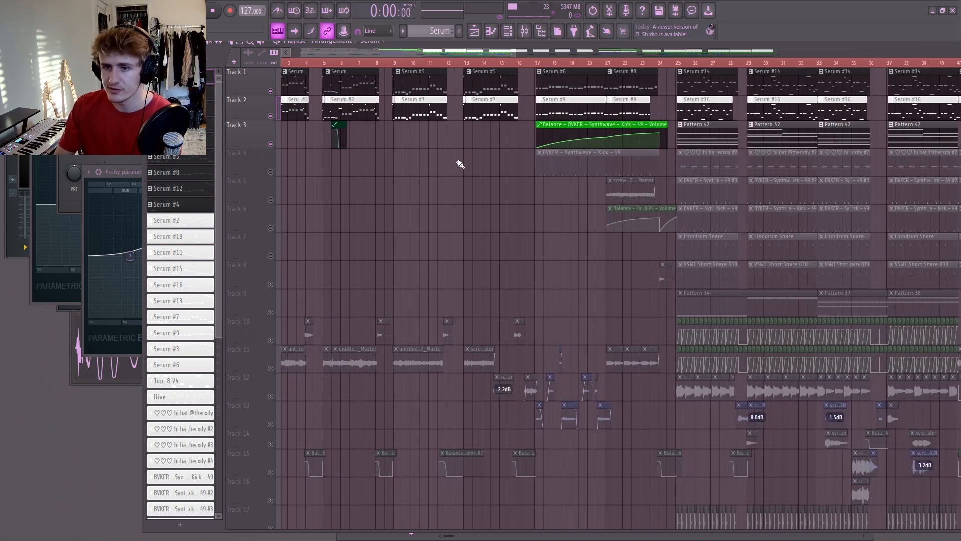
scroll(263, 173, "up", 3)
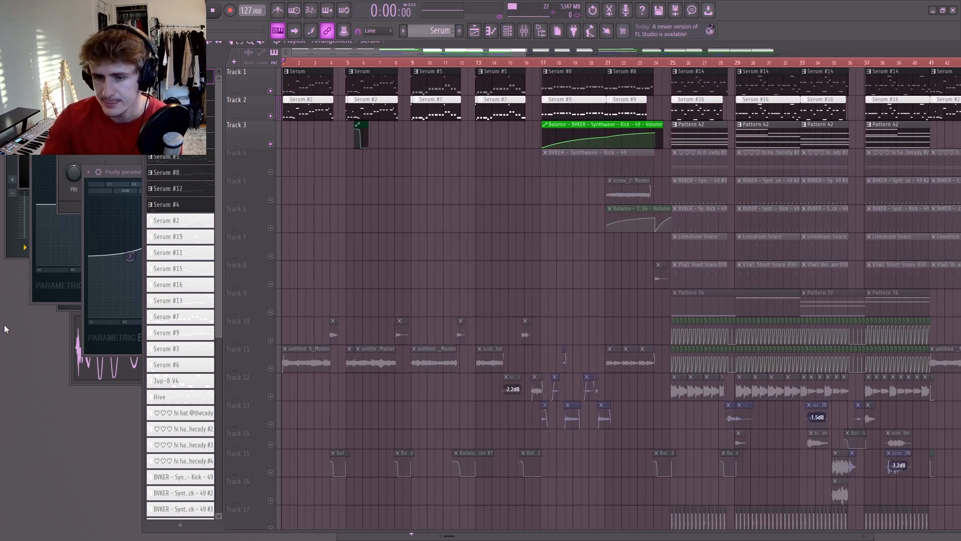
double_click(304, 72)
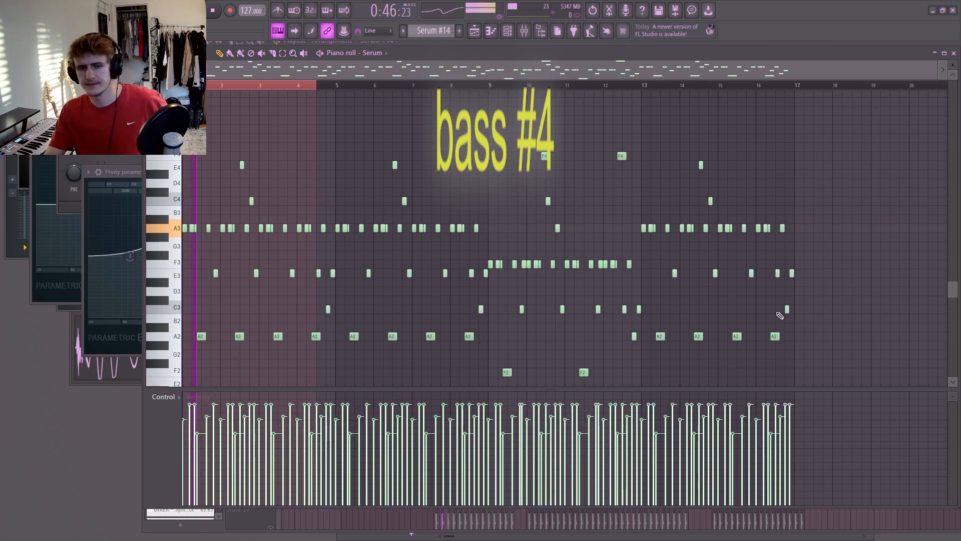
scroll(756, 276, "down", 1)
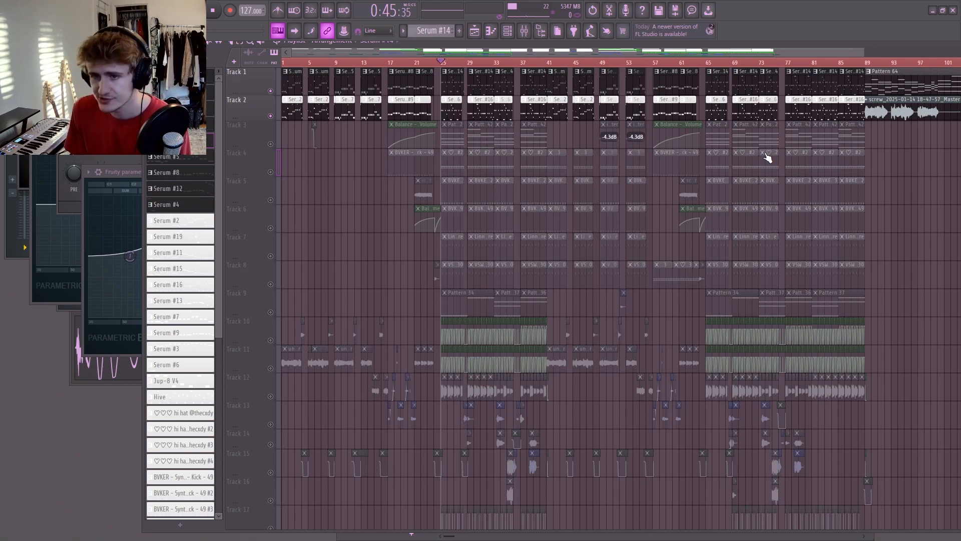
Open the Pattern 42 clip at bar 25 on Track 3 in the piano roll and play its chords.
scroll(273, 150, "up", 5, "ctrl")
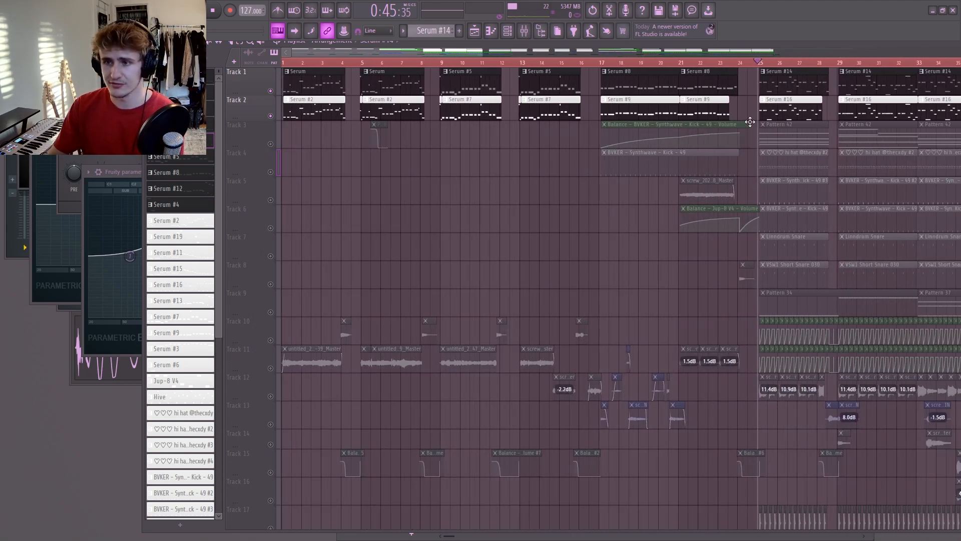
scroll(551, 180, "down", 5, "ctrl")
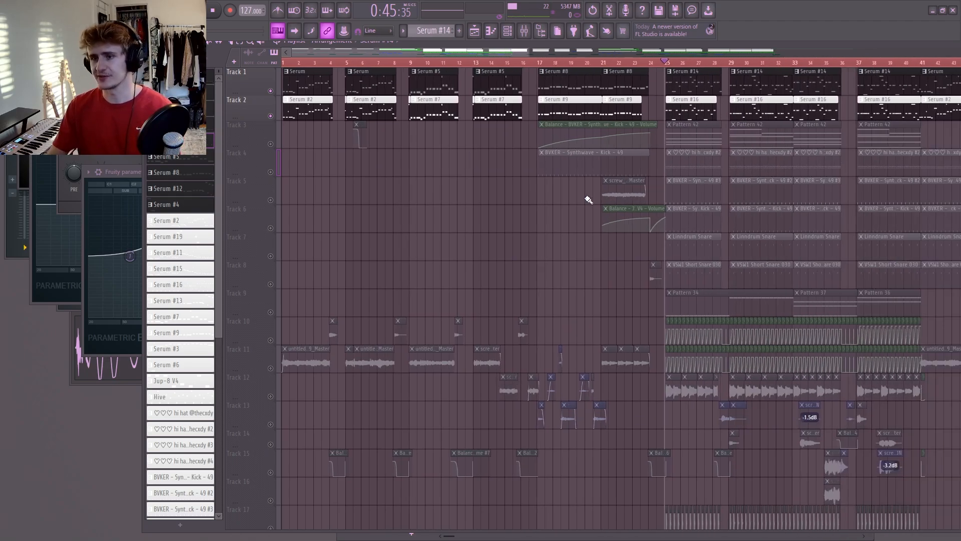
scroll(596, 200, "down", 2)
scroll(598, 205, "up", 2)
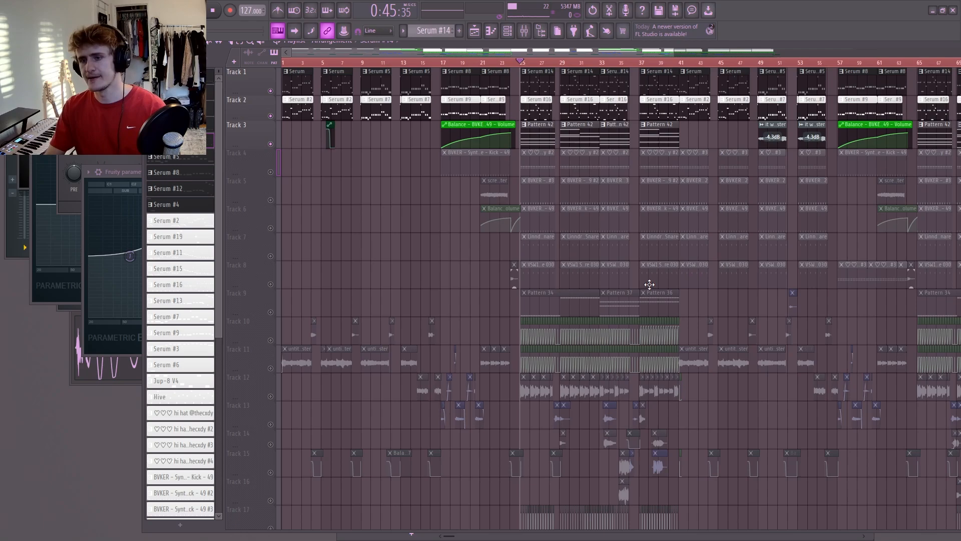
scroll(464, 233, "down", 2, "ctrl")
scroll(465, 233, "down", 1)
scroll(463, 225, "up", 5, "ctrl")
scroll(464, 225, "up", 1)
left_click(439, 126)
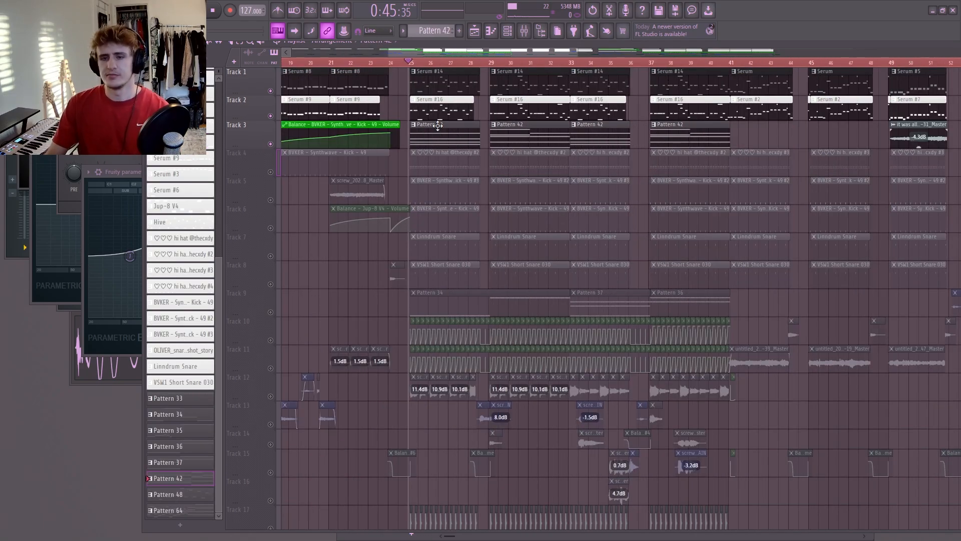
double_click(438, 125)
scroll(392, 275, "up", 1, "ctrl")
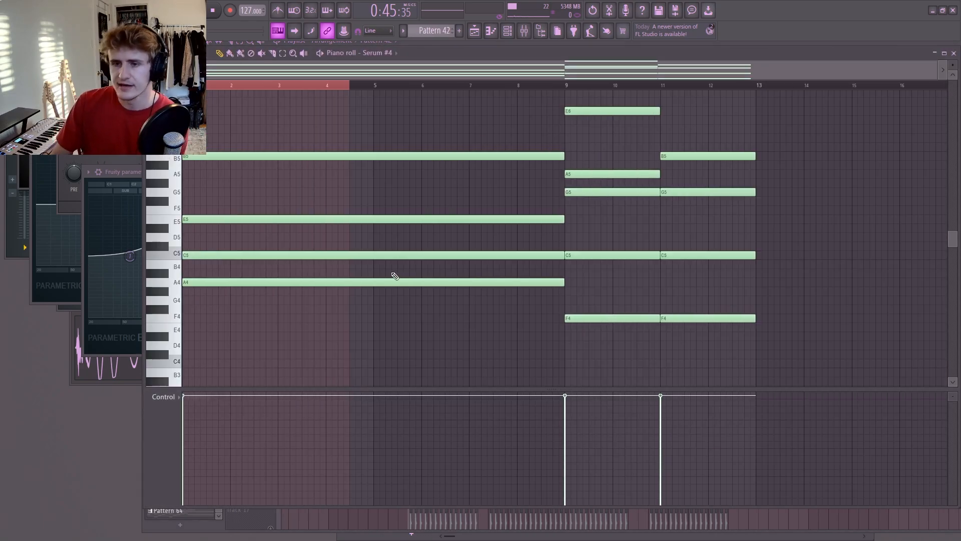
scroll(389, 279, "up", 3)
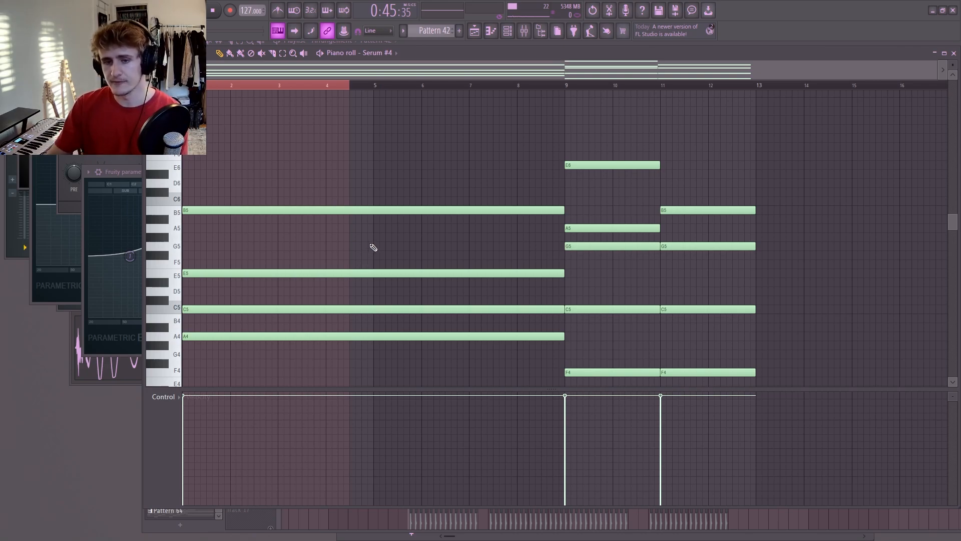
key("space")
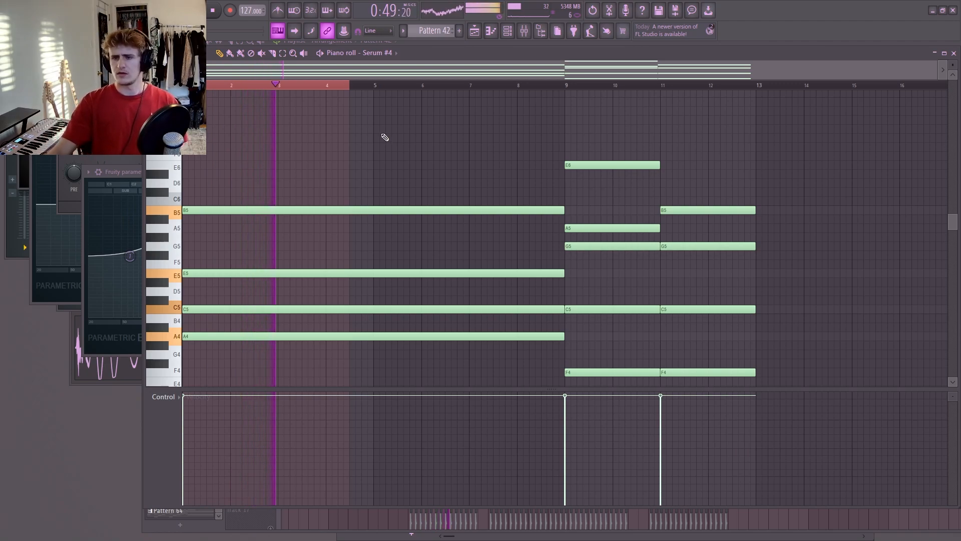
Try the first chord's B5 note one octave lower, then restore it to B5.
scroll(453, 243, "down", 1)
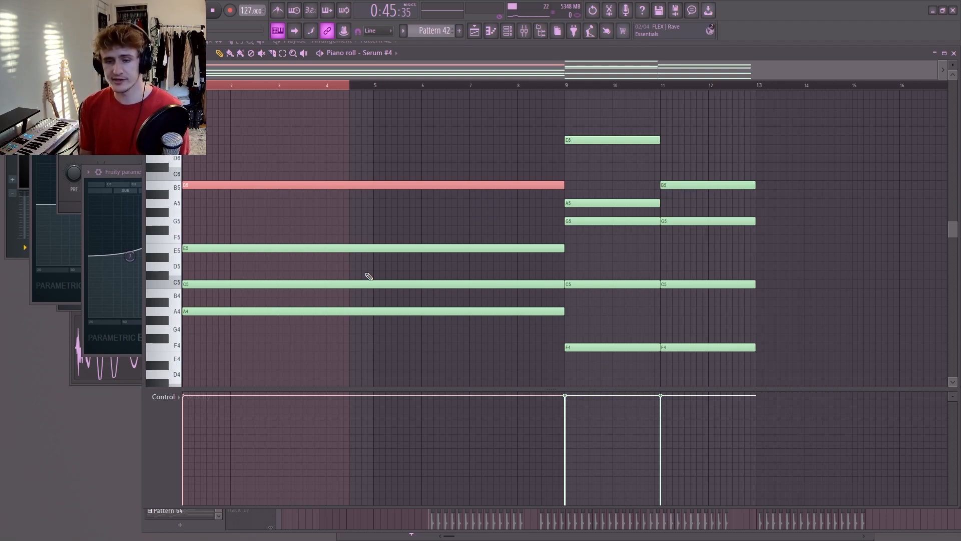
key("ctrl+Down")
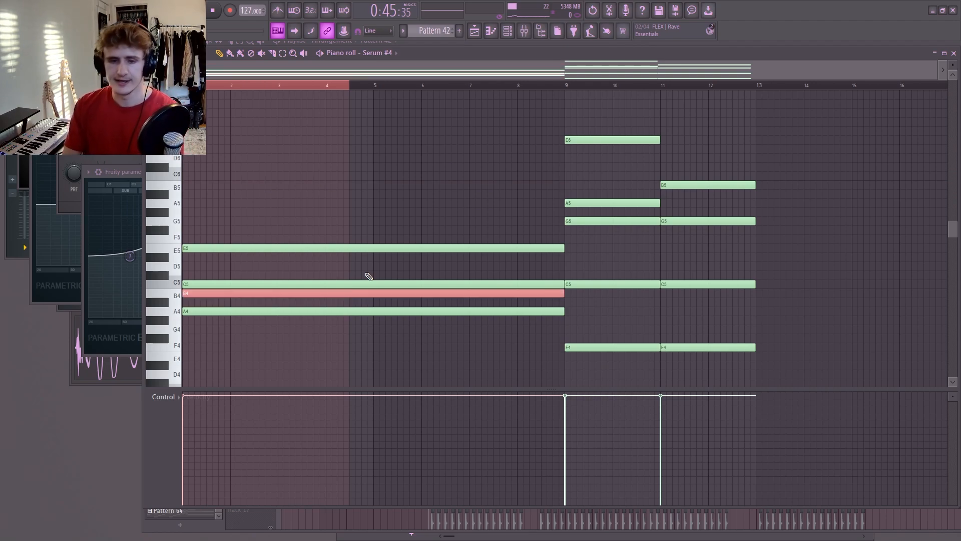
key("ctrl+Up")
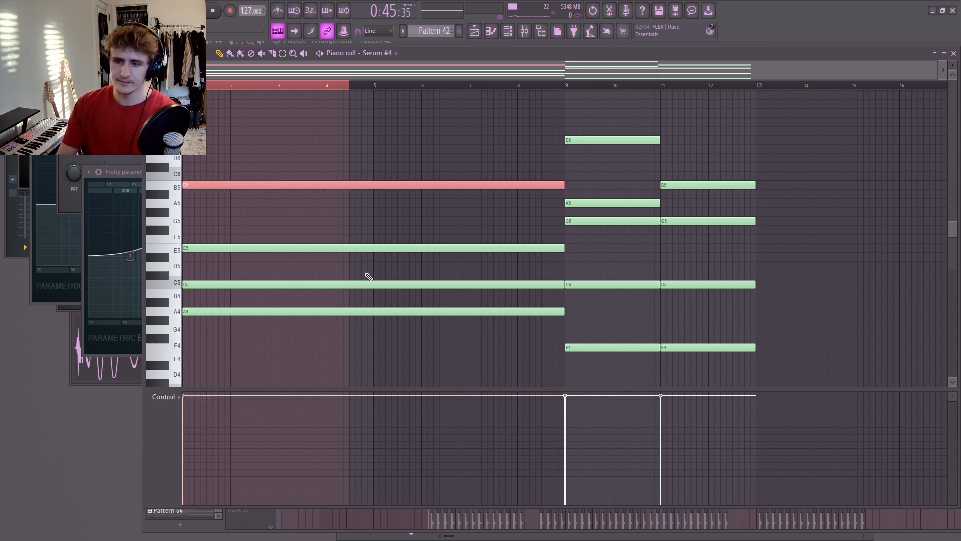
Try the second chord's A5, G5 and E6 notes one octave lower in turn, restoring each one.
left_click(586, 202)
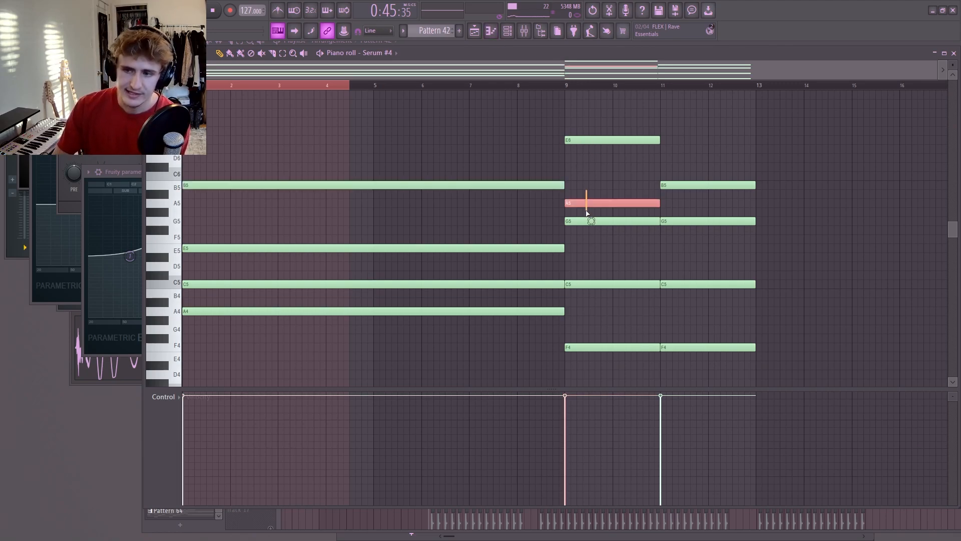
key("ctrl+Down")
key("ctrl+Up")
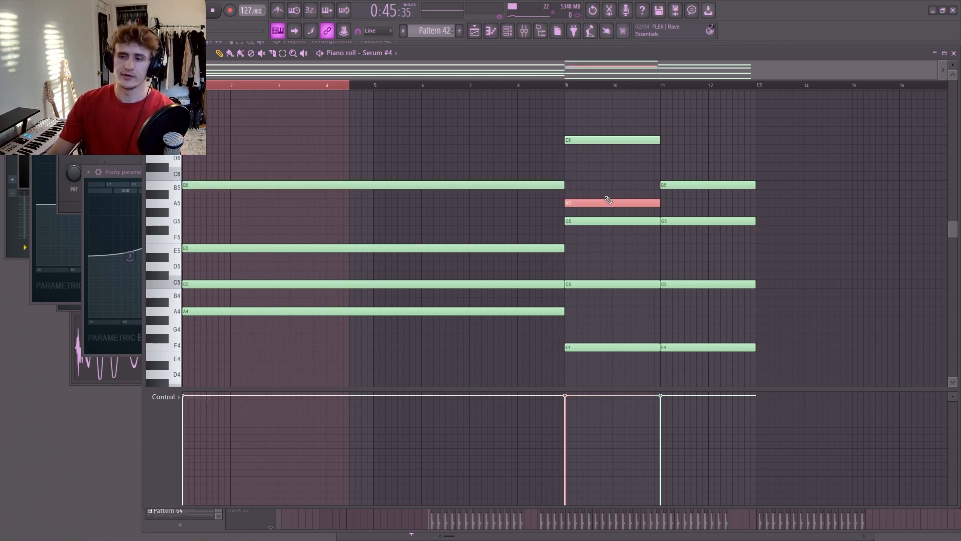
left_click(585, 220)
key("ctrl+Down")
key("ctrl+Up")
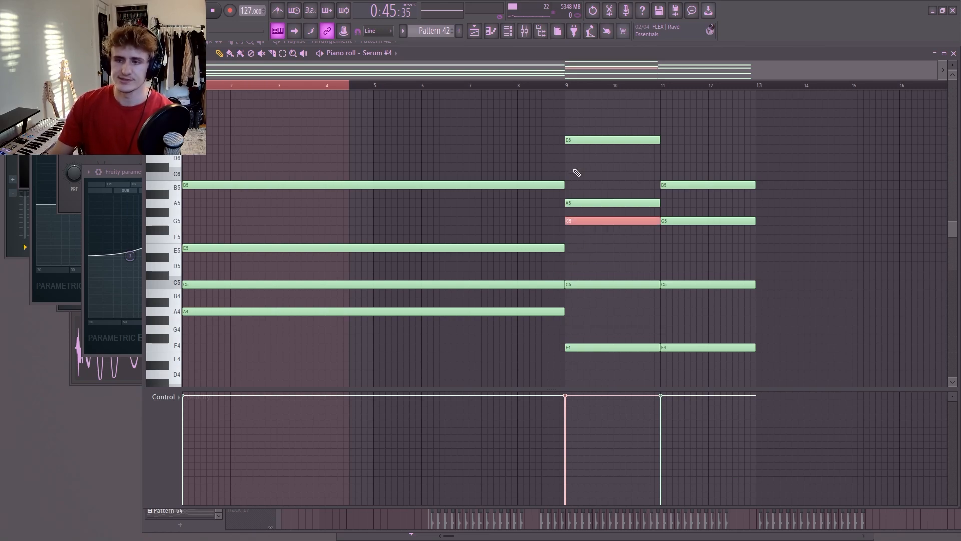
left_click(604, 137)
key("ctrl+Down")
key("ctrl+Up")
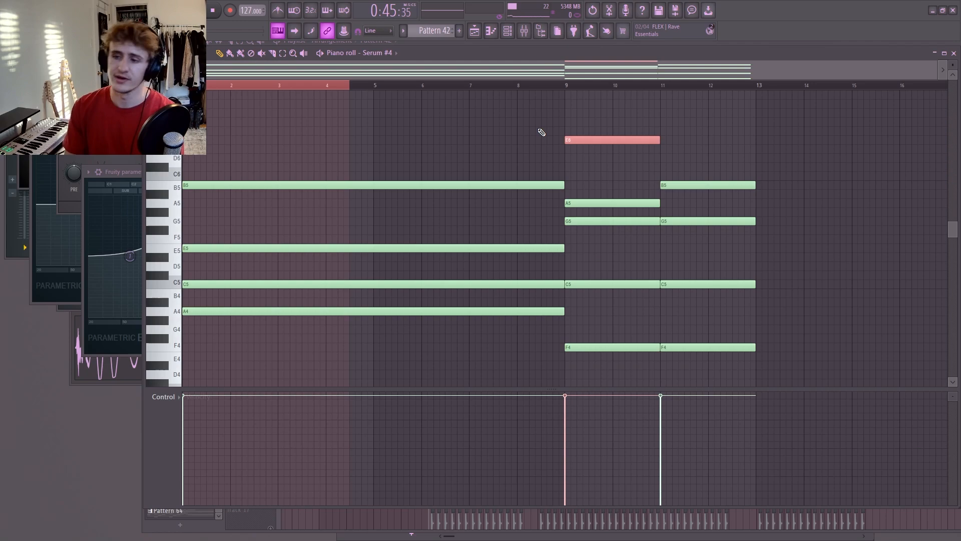
Try the last chord's B5 note one octave lower, restore it and close the piano roll.
left_click(710, 186)
key("ctrl+Down")
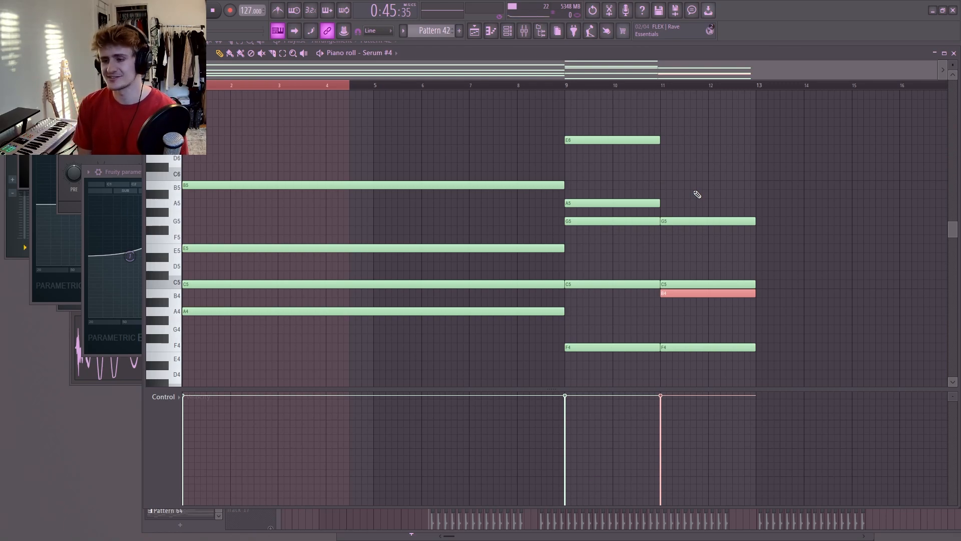
key("ctrl+Up")
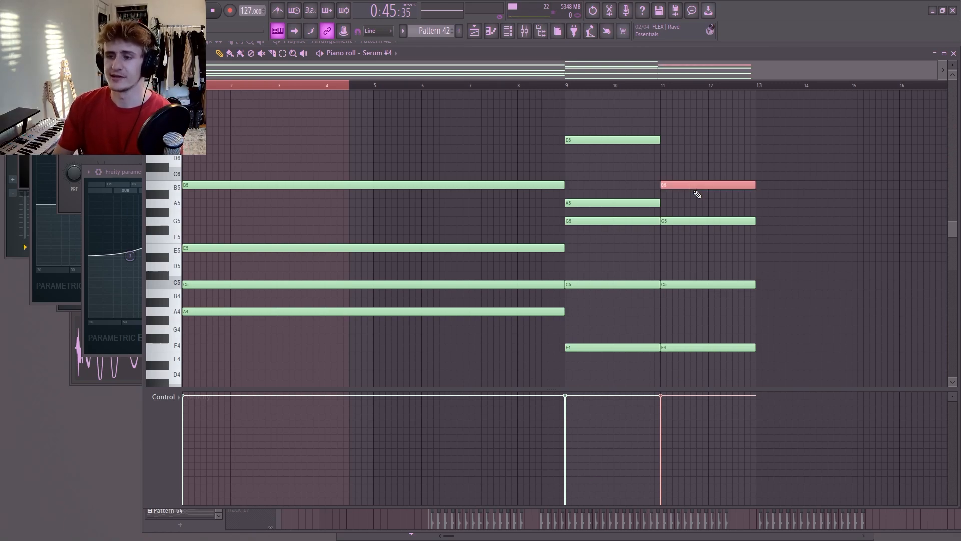
left_click(954, 53)
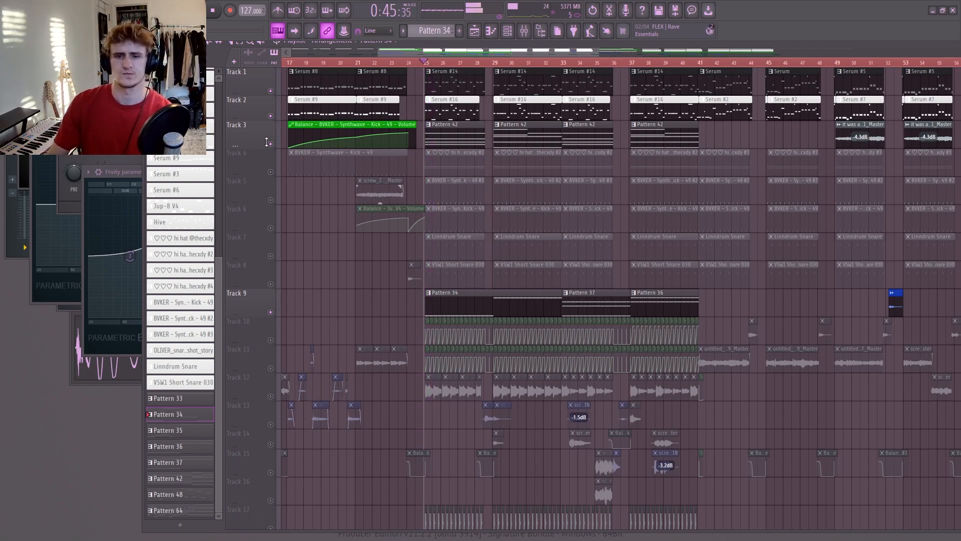
Mute Track 3 and examine the notes of Pattern 34 on Track 9 in the piano roll.
left_click(271, 144)
double_click(440, 303)
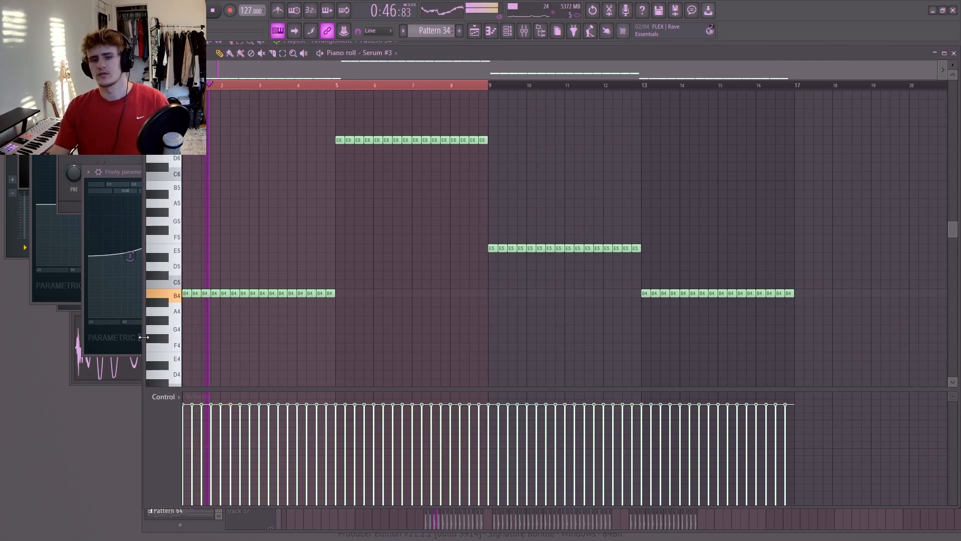
left_click(954, 54)
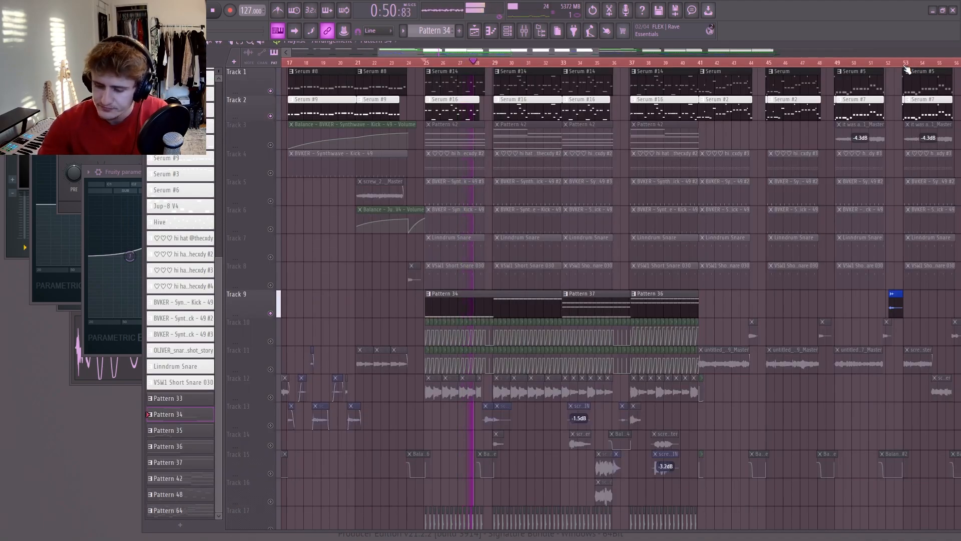
Unmute Track 3 and listen to its chords together with the Track 9 patterns.
left_click(271, 144)
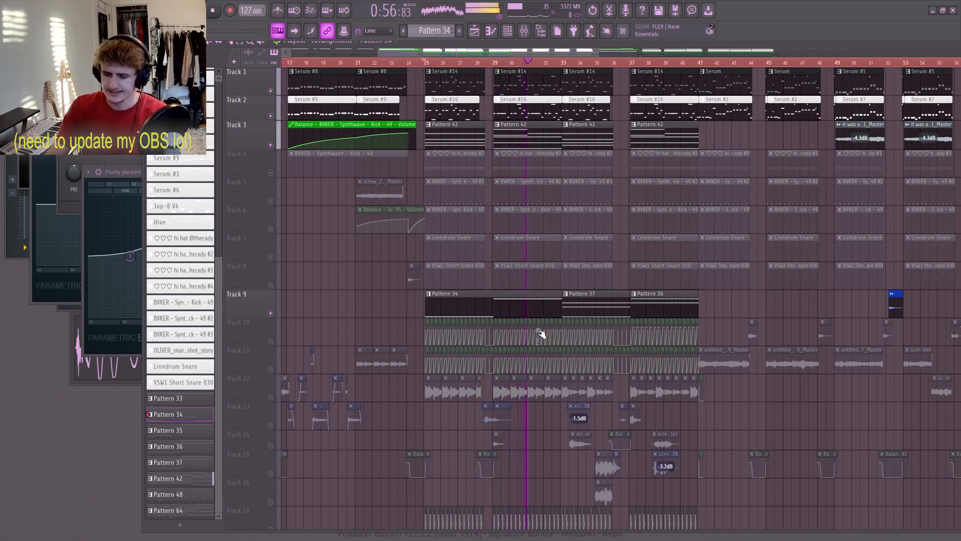
scroll(546, 361, "up", 4)
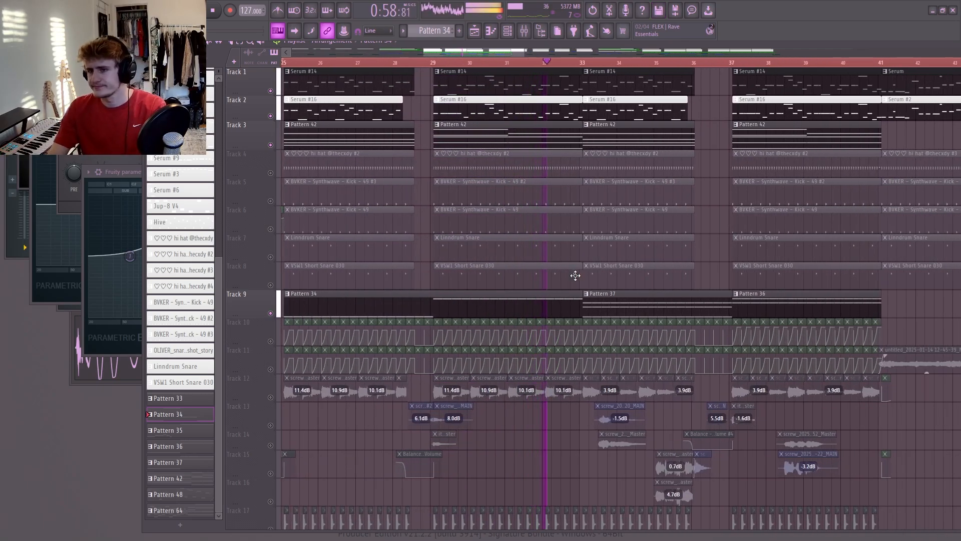
scroll(575, 275, "down", 2)
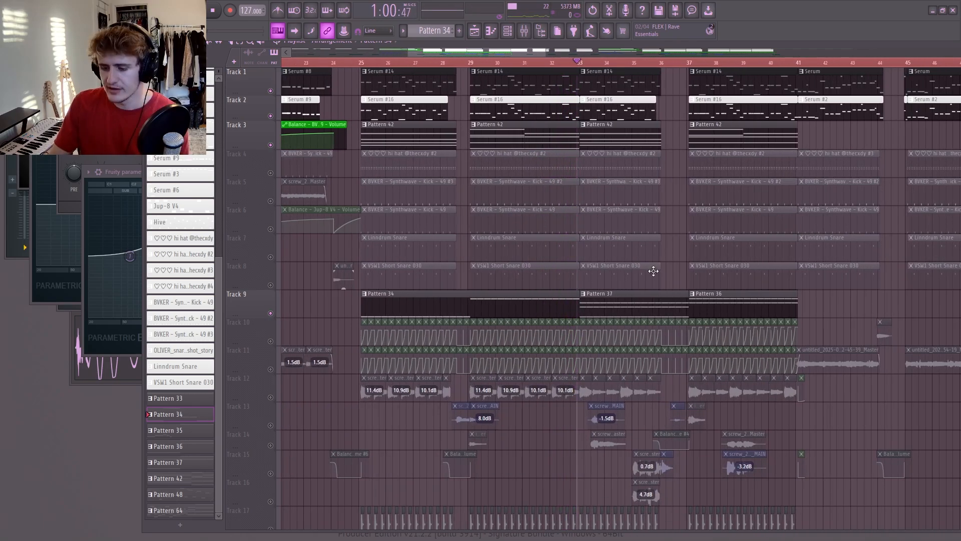
Examine the notes of Pattern 37 and Pattern 36 on Track 9 in the piano roll during playback.
double_click(607, 310)
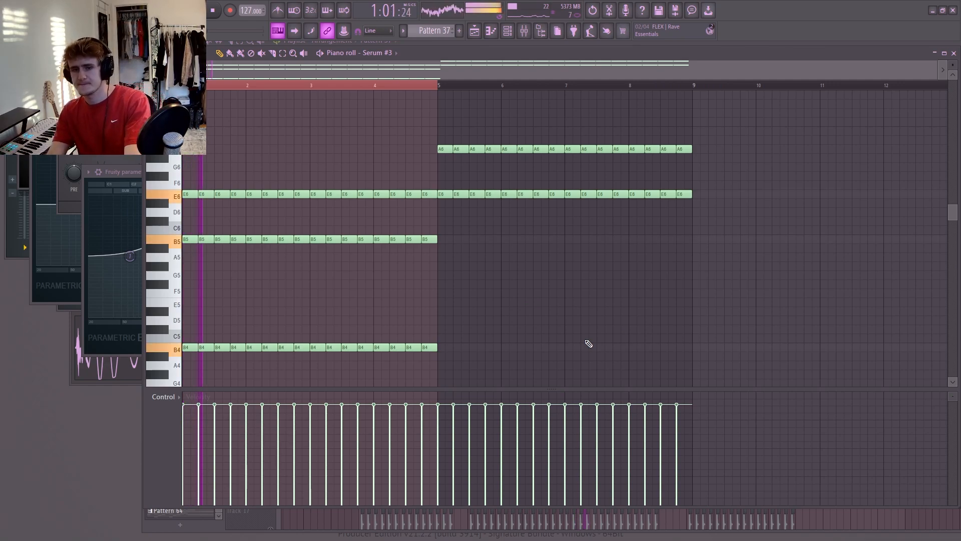
left_click(954, 53)
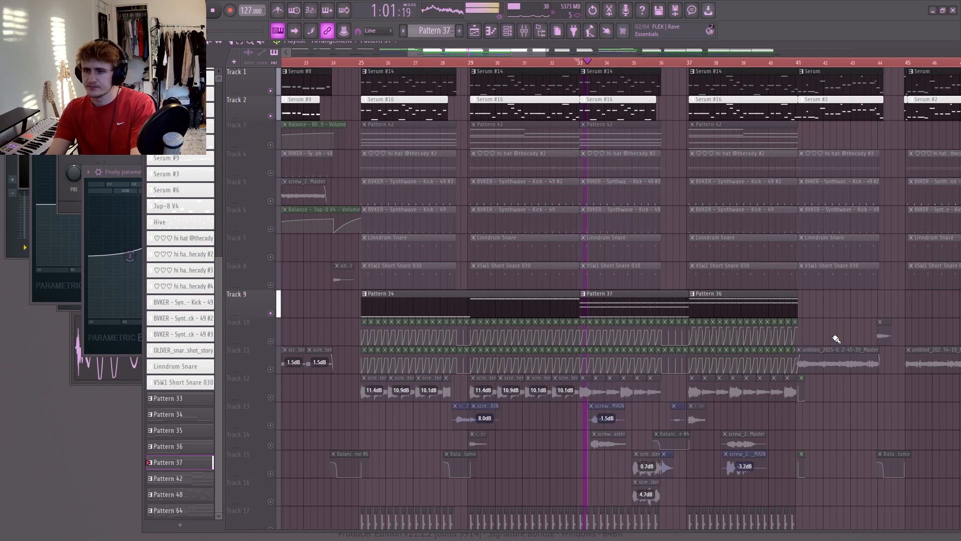
double_click(644, 305)
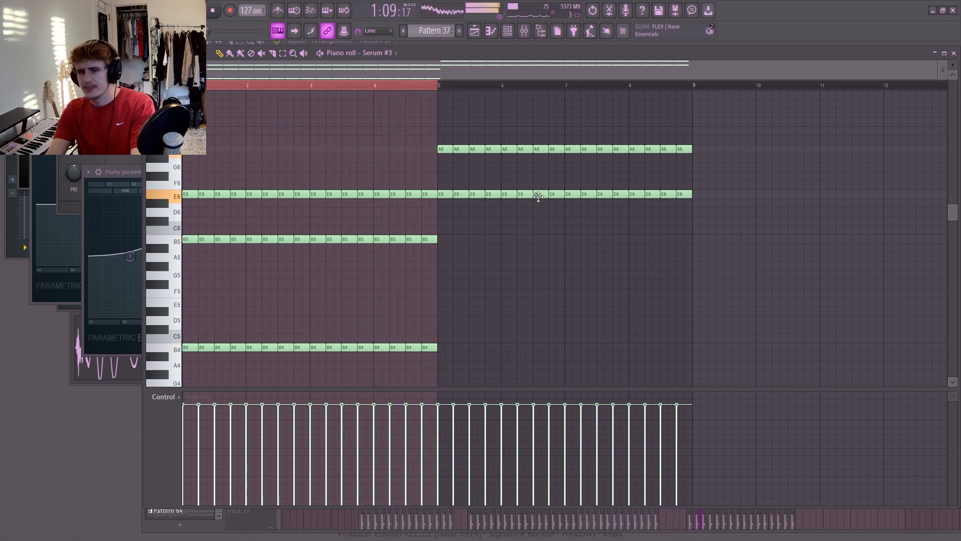
left_click(953, 52)
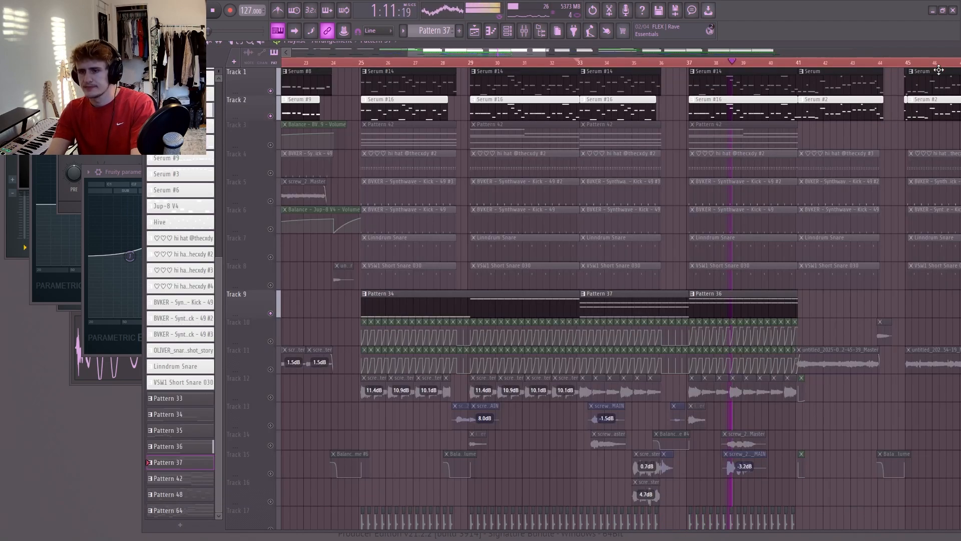
double_click(739, 307)
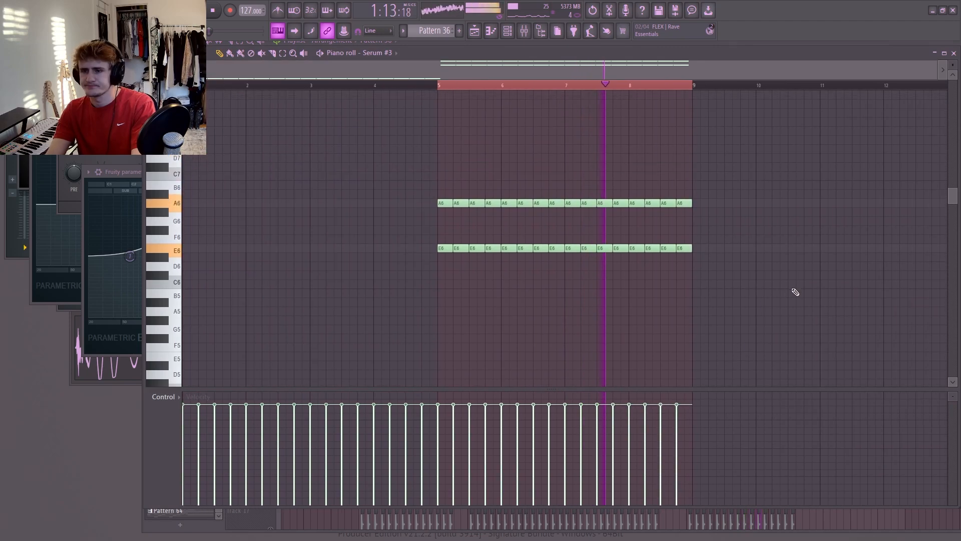
Close the piano roll, unmute Track 3 and examine the volume automation clips on Tracks 10 and 11.
left_click(954, 53)
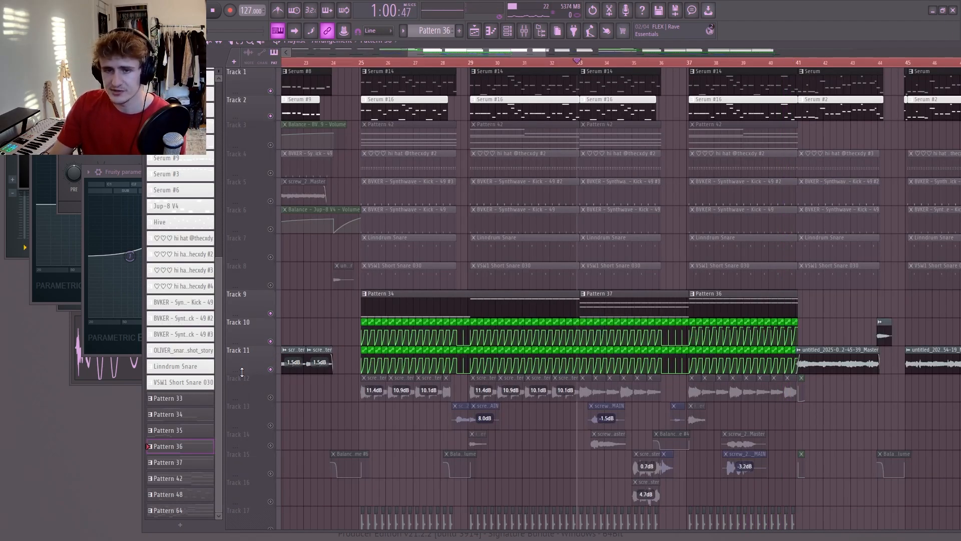
left_click(271, 145)
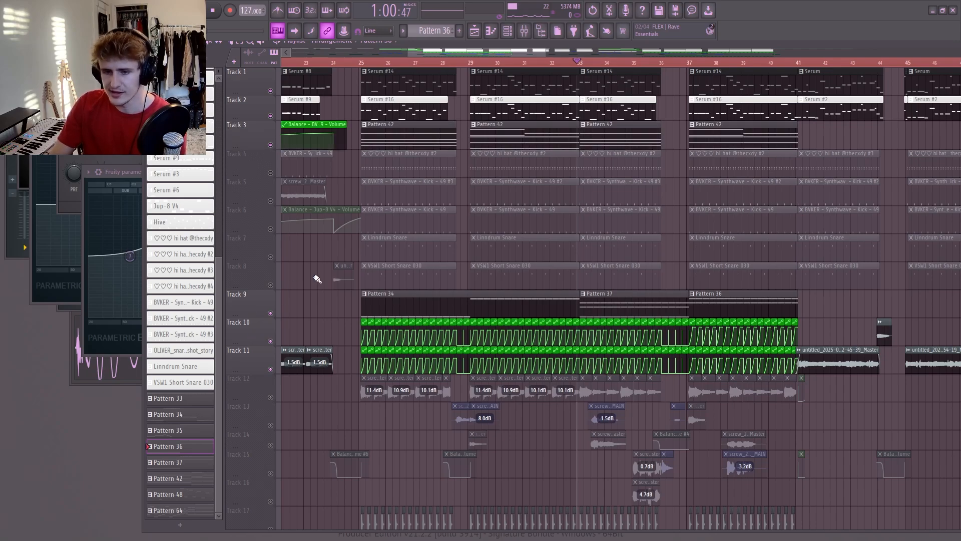
scroll(339, 338, "up", 4)
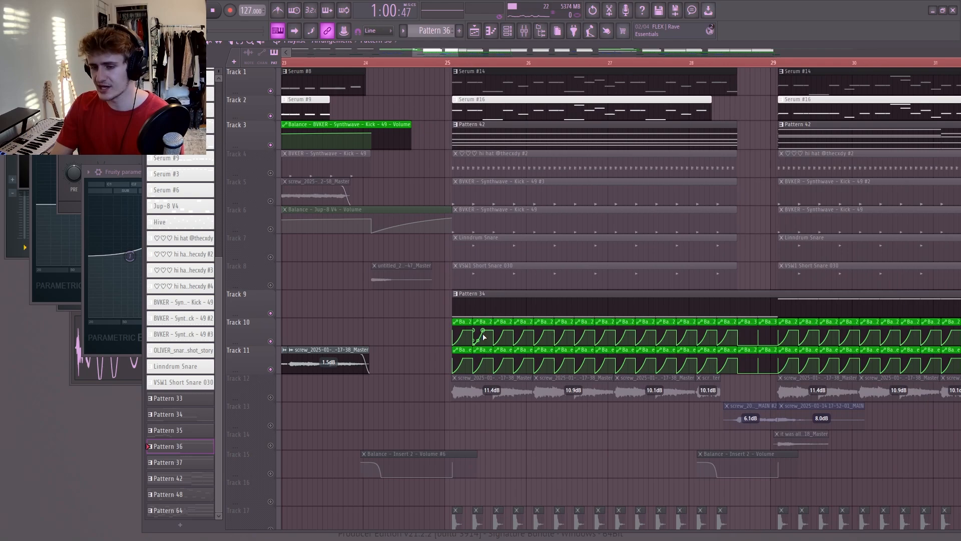
scroll(476, 341, "down", 3)
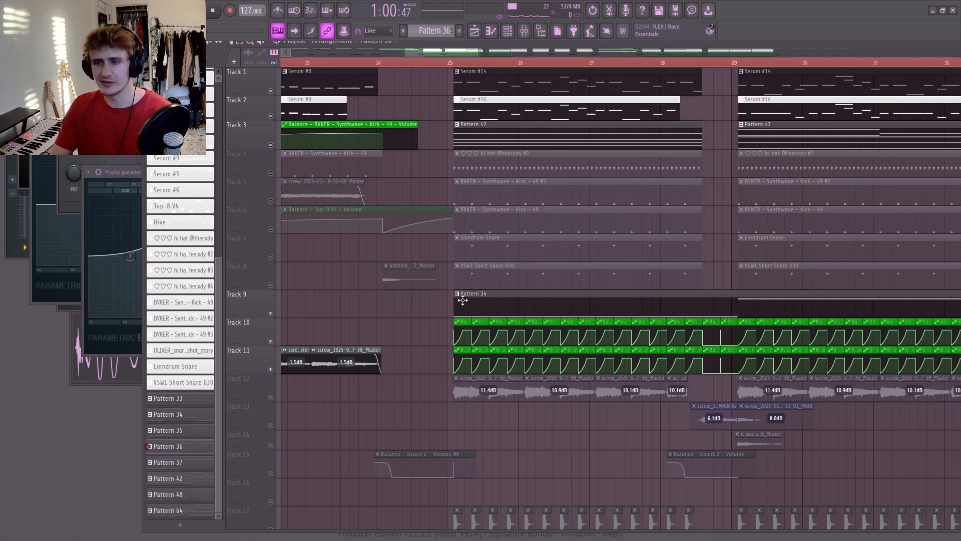
Inspect the Fruity Balance effect on the Jup-8 V4 mixer insert.
key("F9")
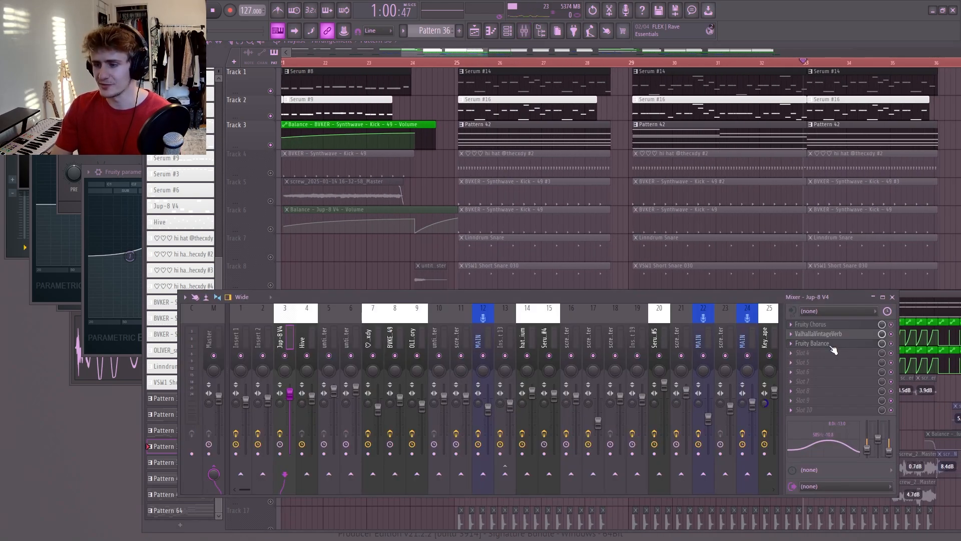
left_click(828, 344)
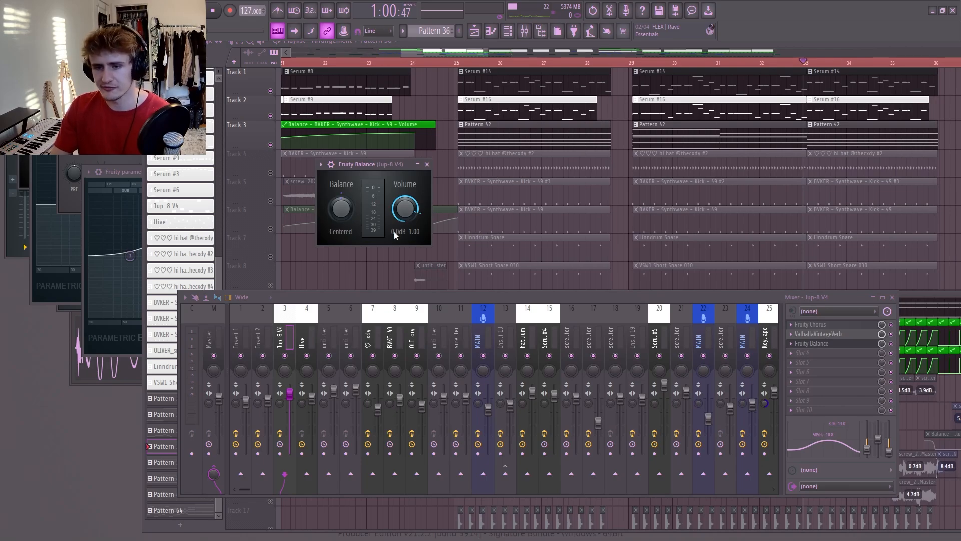
left_click(454, 285)
Play the section from bar 25 and listen to the synth tracks with the volume automation.
scroll(480, 313, "up", 5)
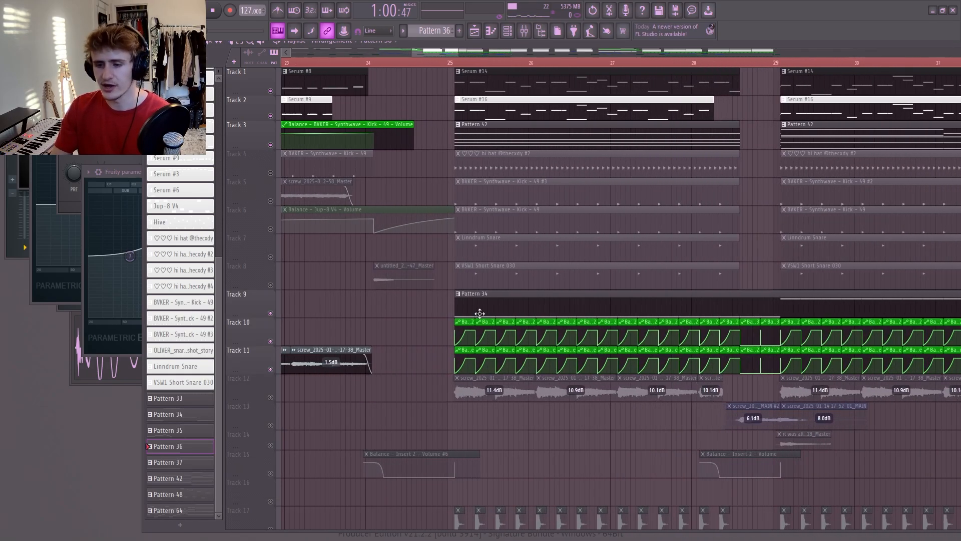
key("space")
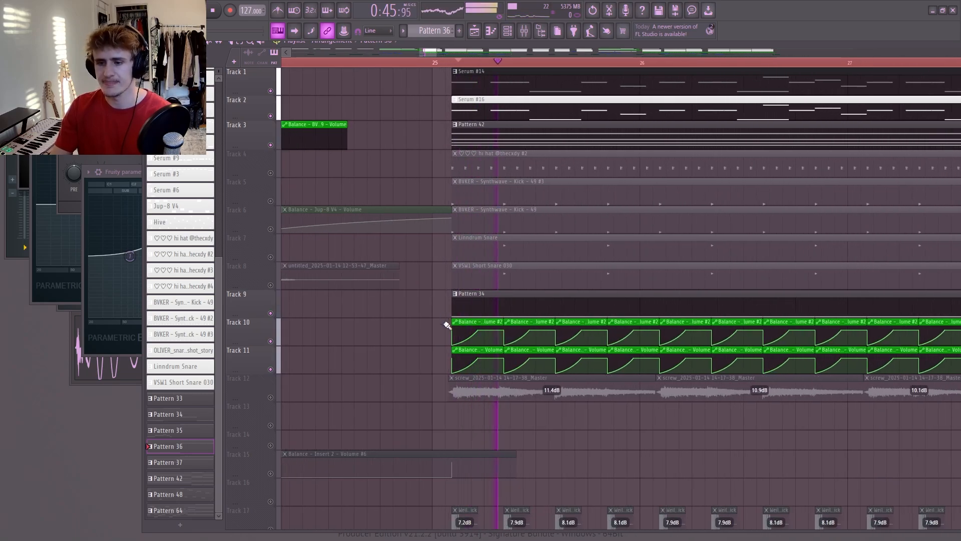
scroll(447, 322, "down", 1)
scroll(443, 344, "down", 3)
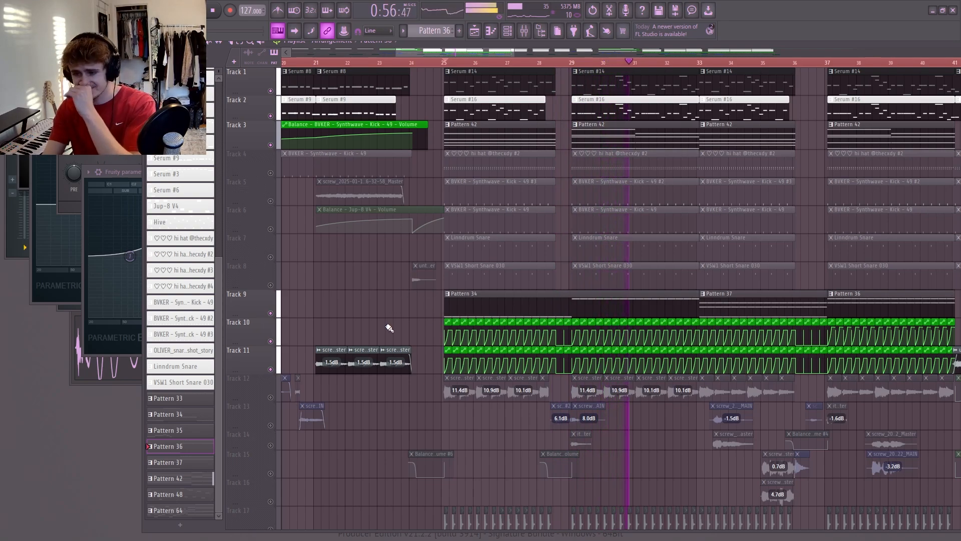
key("space")
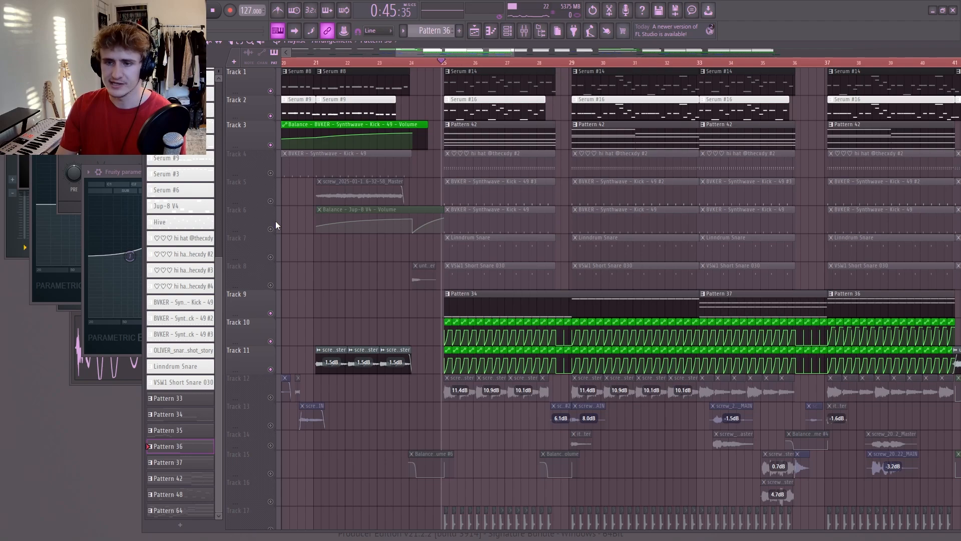
Isolate the kick clips on Tracks 5 and 6 and start playback at bar 25.
left_click(271, 200)
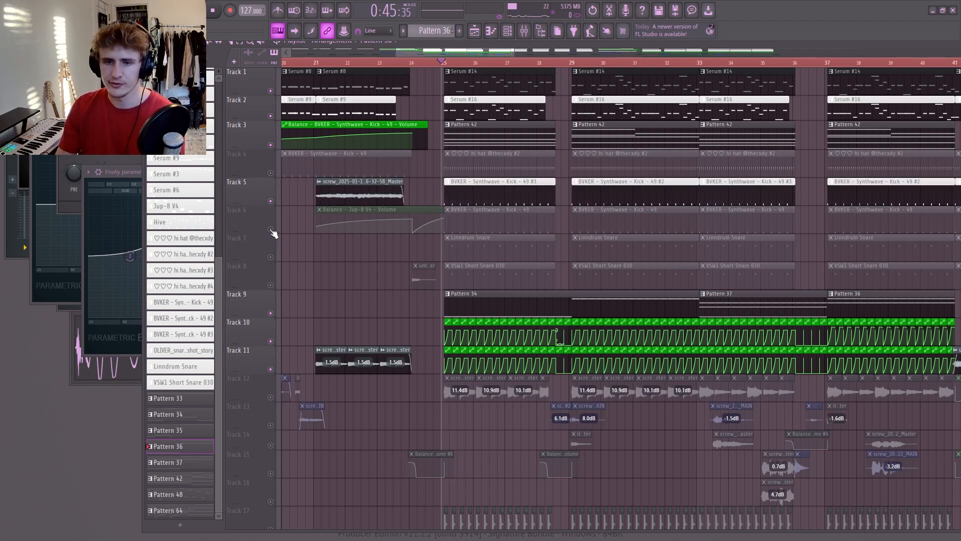
left_click(271, 229)
right_click(270, 229)
left_click_drag(271, 205, 271, 205)
left_click(270, 201)
key("space")
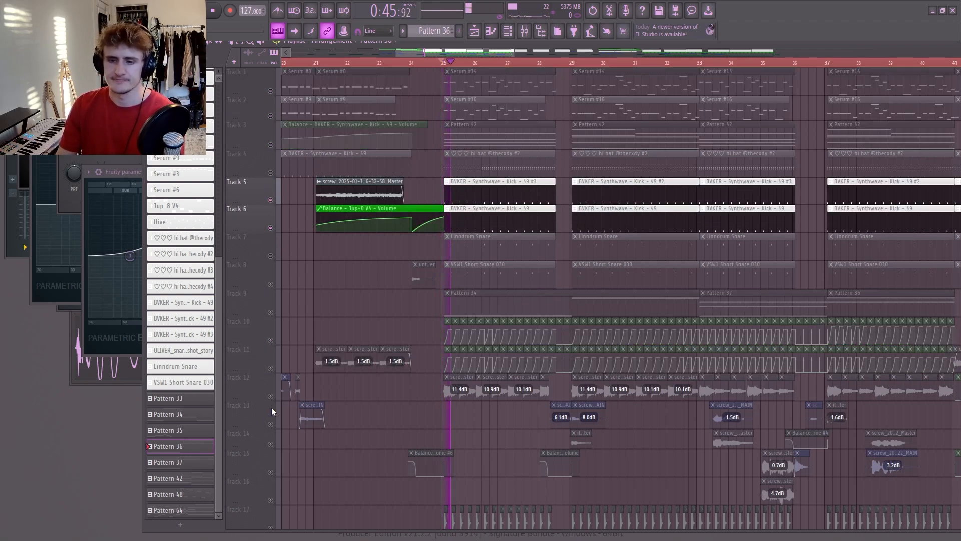
Unmute automation Tracks 10 and 11 and snare Tracks 7 and 8 while listening to the drums.
left_click(270, 340)
left_click(270, 368)
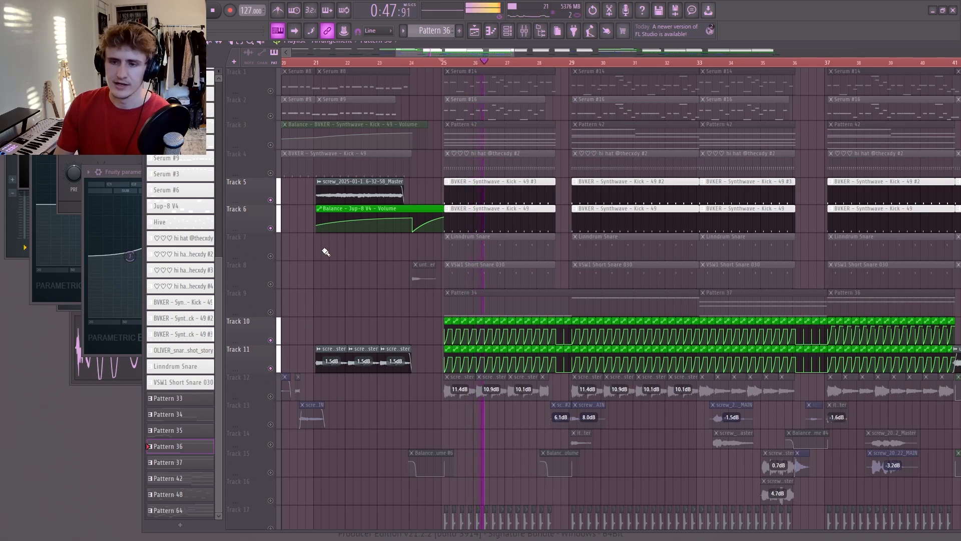
left_click(271, 255)
left_click(270, 284)
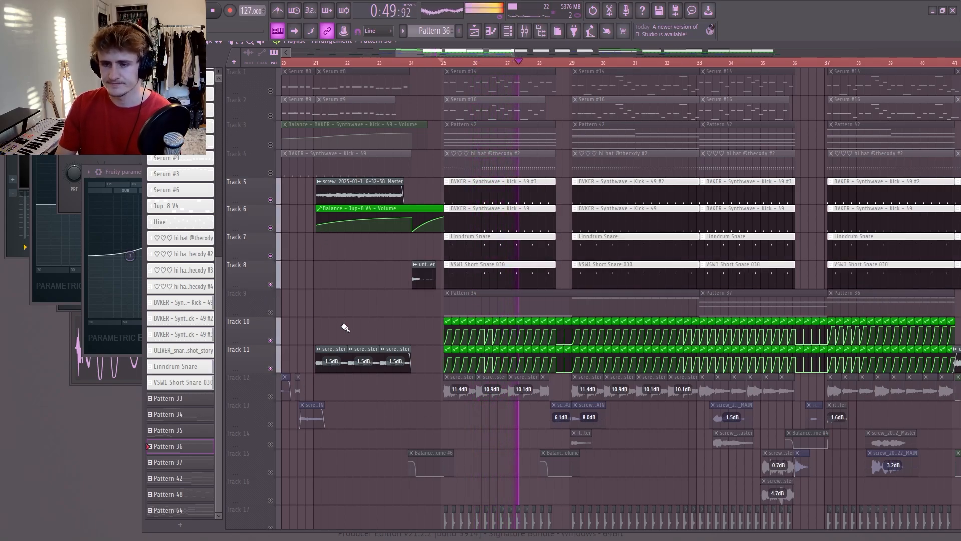
scroll(345, 328, "down", 4, "ctrl")
scroll(468, 351, "down", 5)
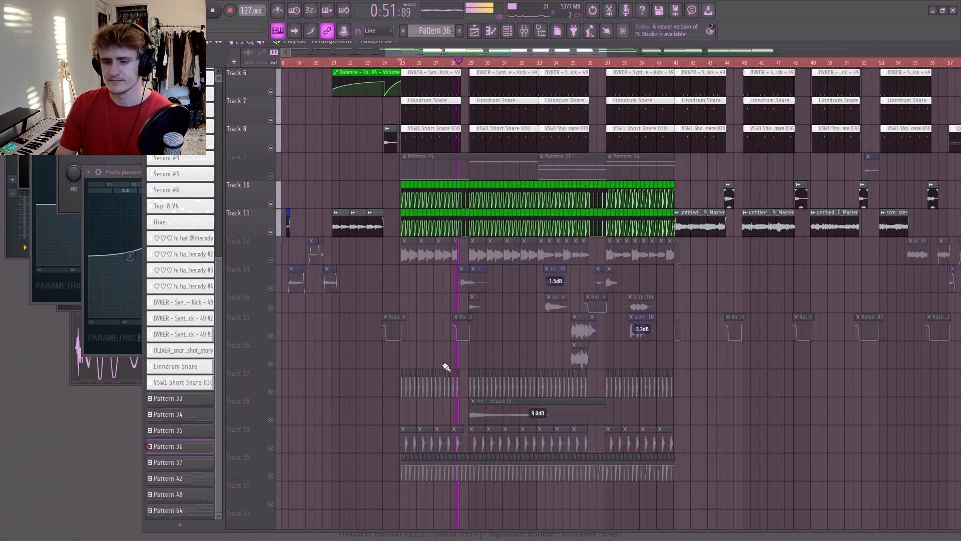
key("space")
Unmute the audio clips on Tracks 17 and 19 and the automation on Track 20.
scroll(426, 396, "up", 4, "ctrl")
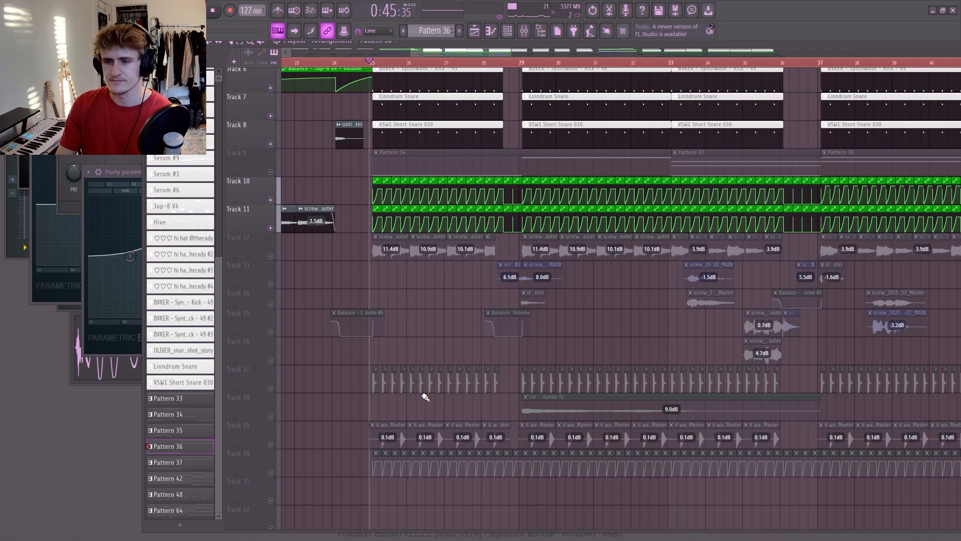
left_click(270, 388)
left_click(271, 444)
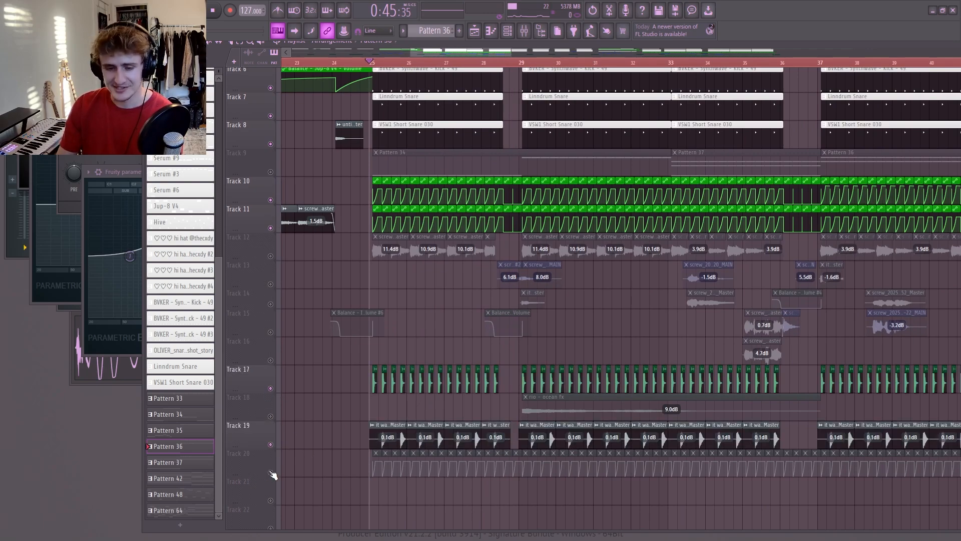
left_click(271, 472)
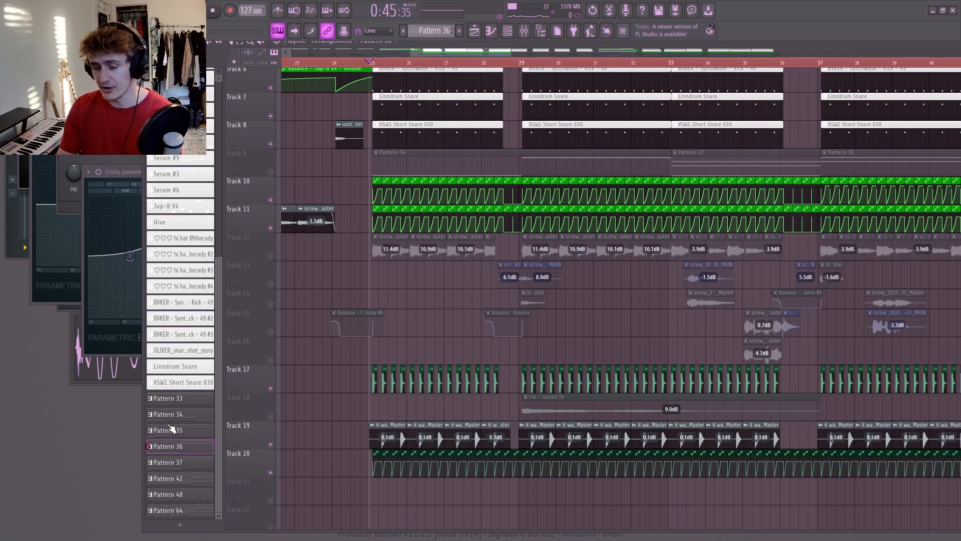
Listen to the kicks and snares together with Tracks 17, 19 and 20 from bar 25.
scroll(338, 451, "up", 2, "ctrl")
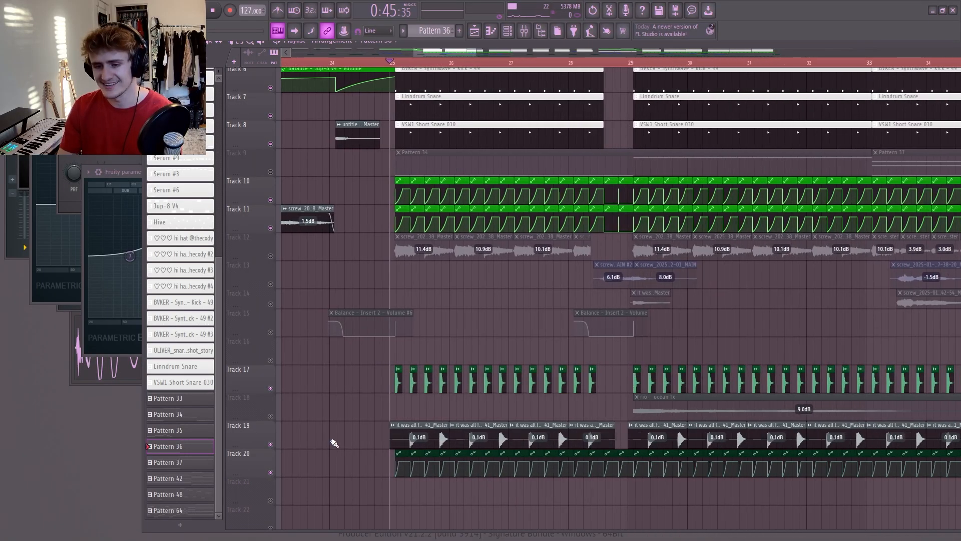
scroll(323, 440, "down", 2, "ctrl")
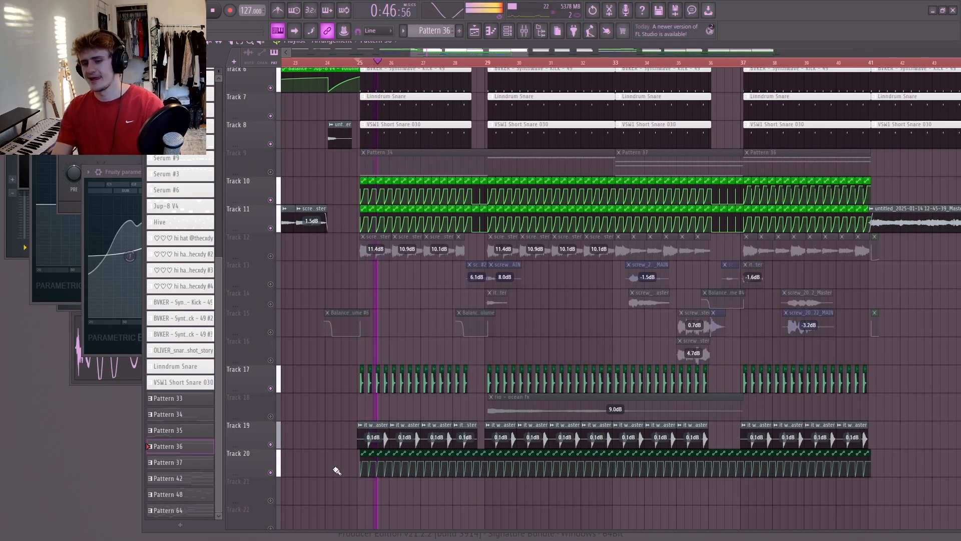
scroll(335, 465, "up", 4)
scroll(336, 465, "down", 3, "ctrl")
scroll(333, 457, "up", 1)
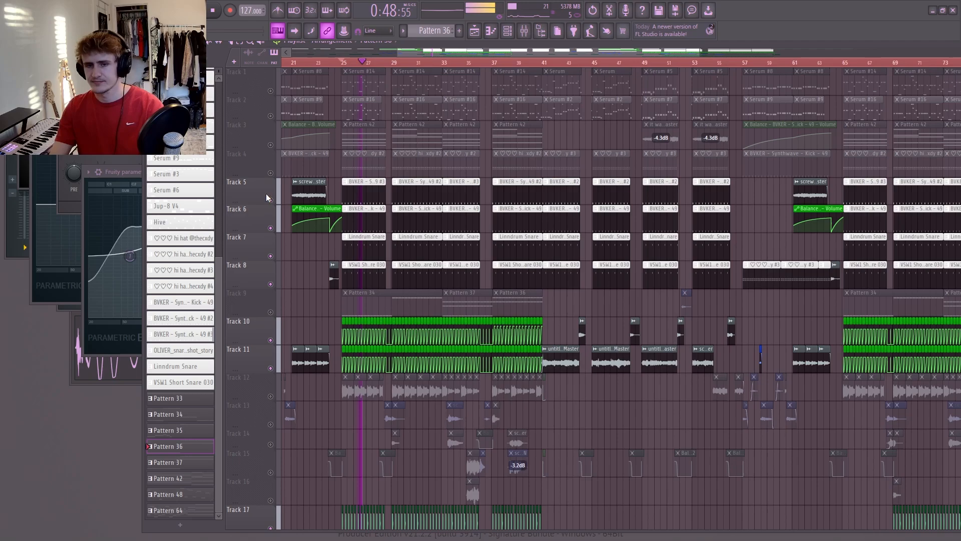
key("space")
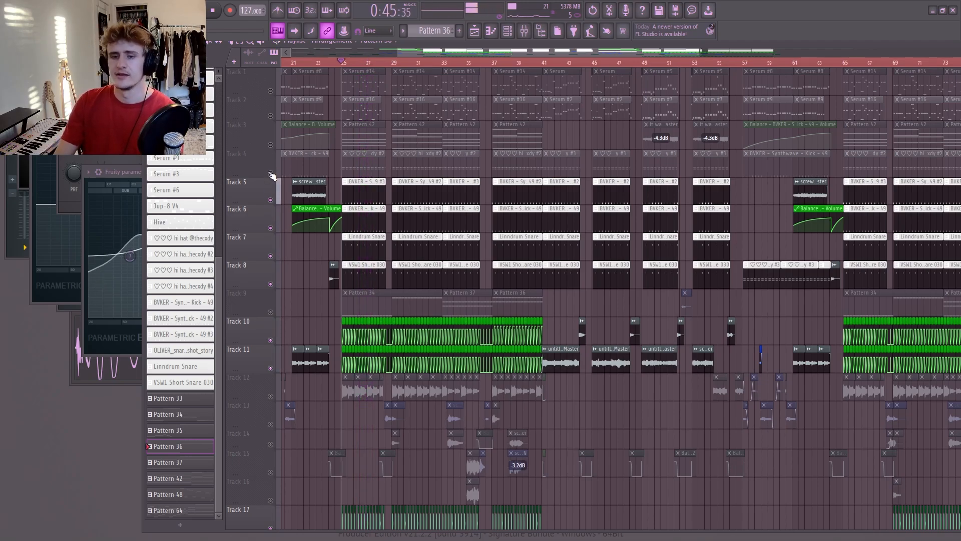
Unmute hi-hat Track 4, listen to it with the drums and open its first hi-hat #2 clip at bar 25.
left_click(271, 174)
key("space")
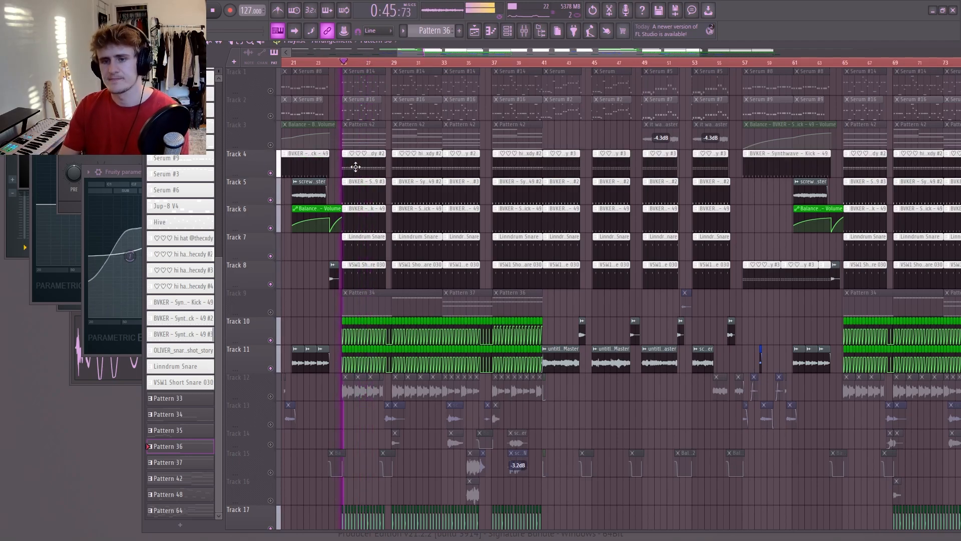
double_click(354, 168)
scroll(340, 279, "down", 4)
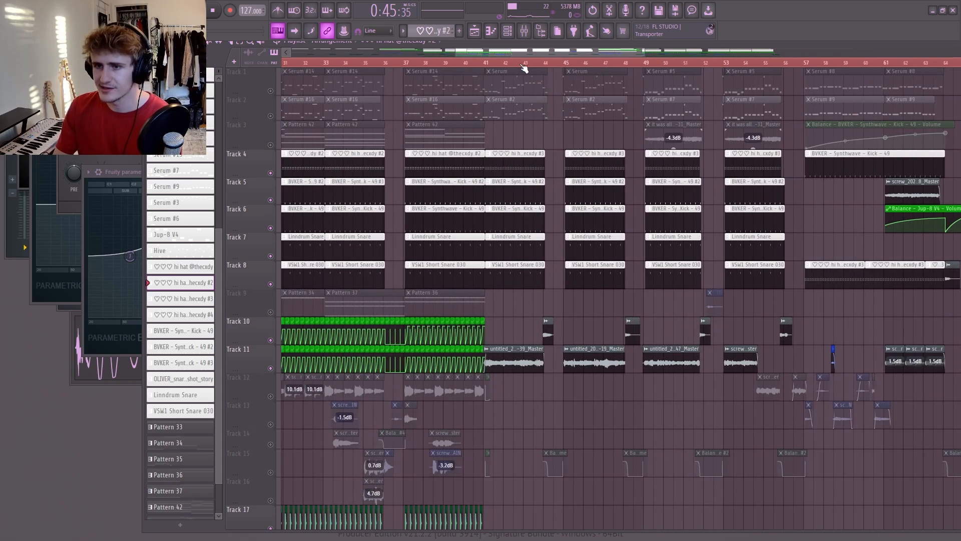
Move the playhead back to the song's start and look over the whole arrangement.
left_click(523, 62)
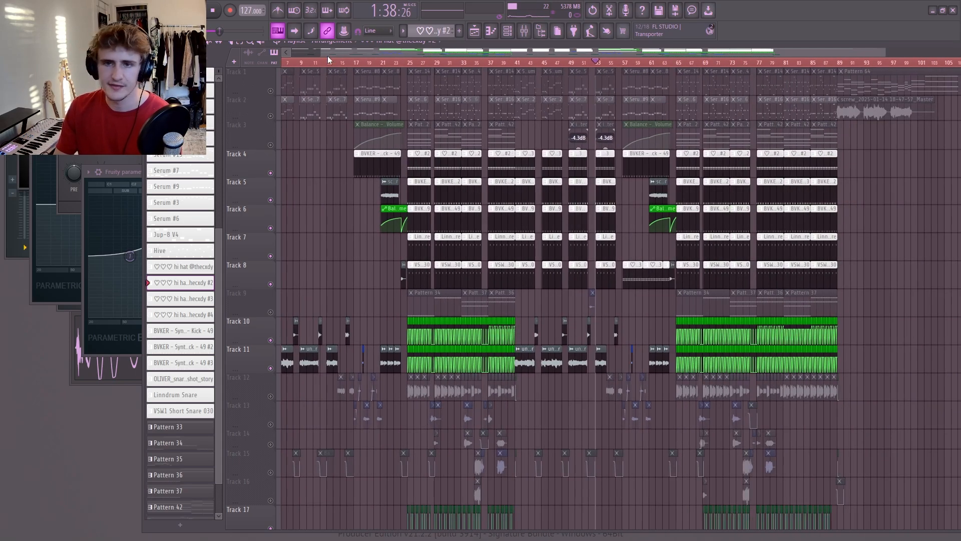
left_click_drag(327, 61, 281, 62)
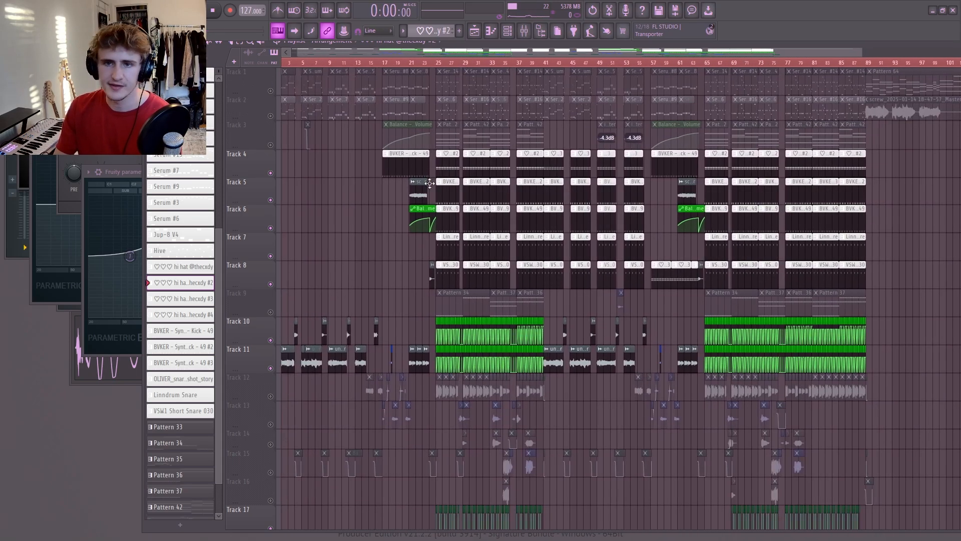
scroll(353, 196, "down", 1)
scroll(919, 355, "up", 5)
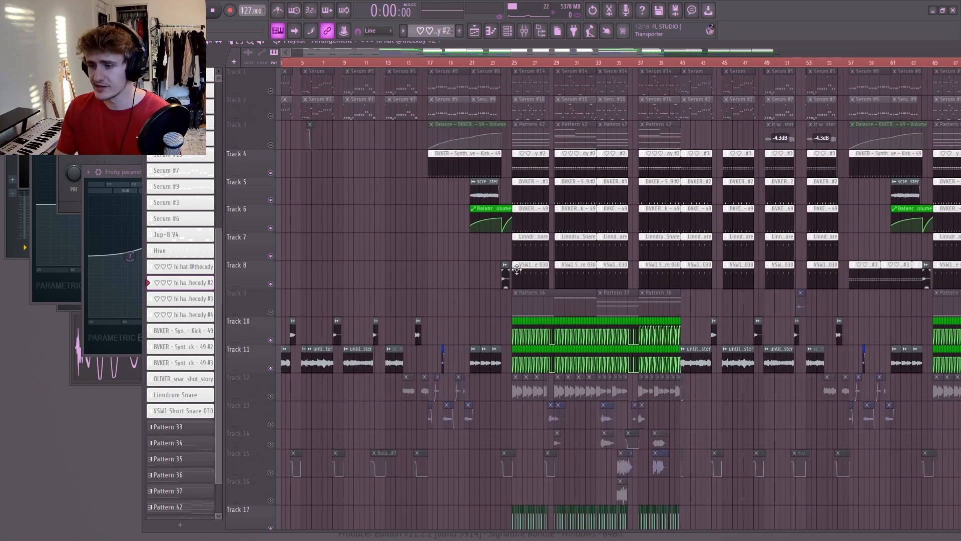
scroll(918, 355, "up", 2)
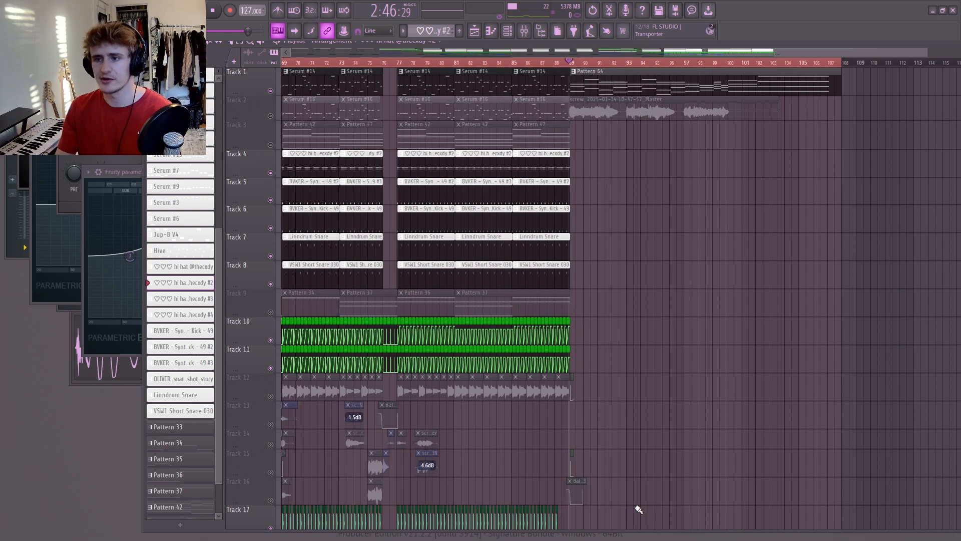
Examine the Keyscape chords of Pattern 64 on Track 1 in the piano roll, selecting the short chord at bar 11.
scroll(638, 303, "down", 3)
double_click(704, 77)
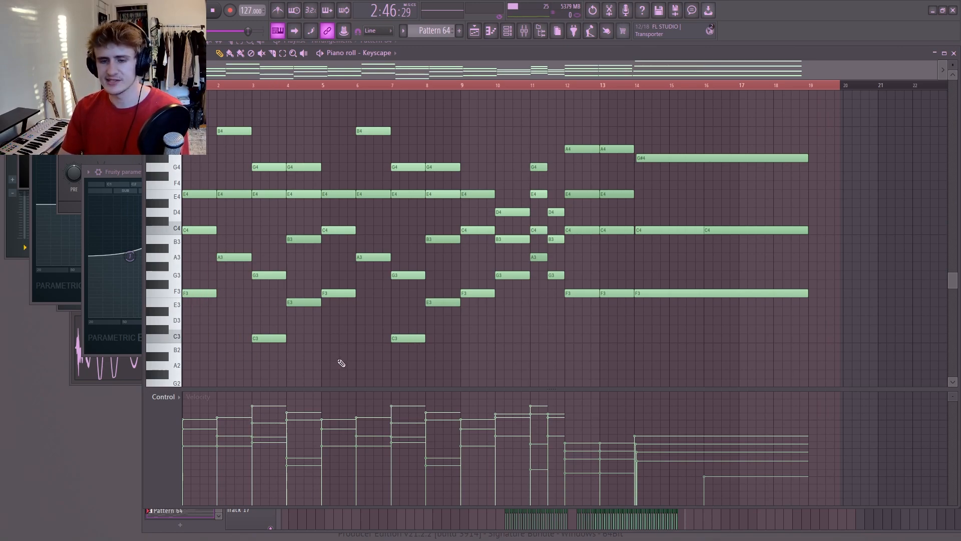
left_click_drag(311, 128, 306, 366)
left_click_drag(538, 164, 541, 303)
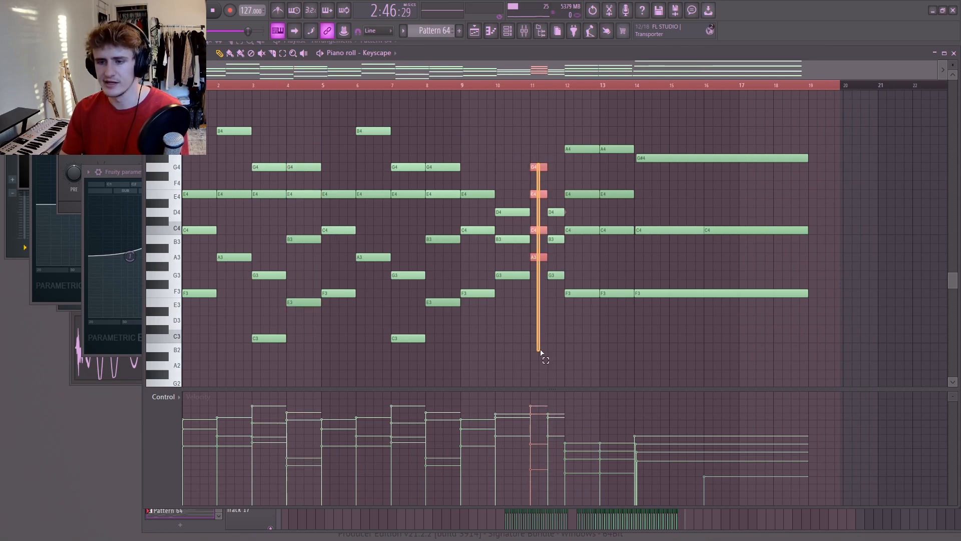
left_click_drag(542, 353, 545, 347)
scroll(570, 350, "up", 5)
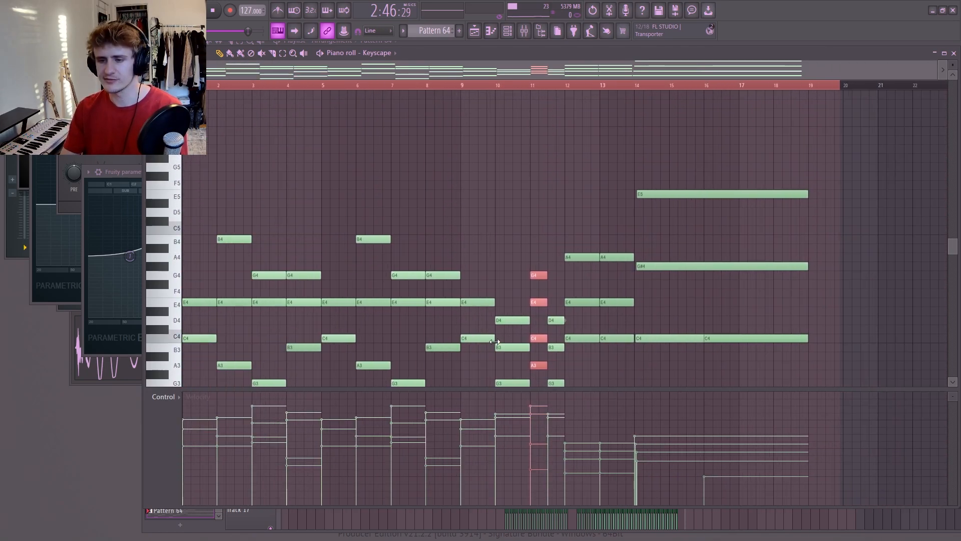
scroll(497, 339, "down", 3)
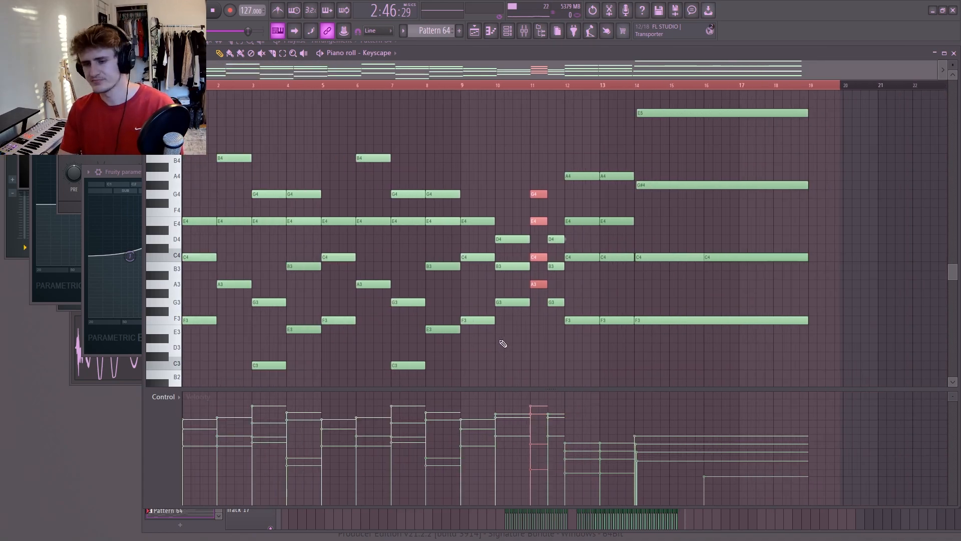
Close the piano roll and display the Keyscape insert's effect chain in the mixer during playback.
left_click(954, 53)
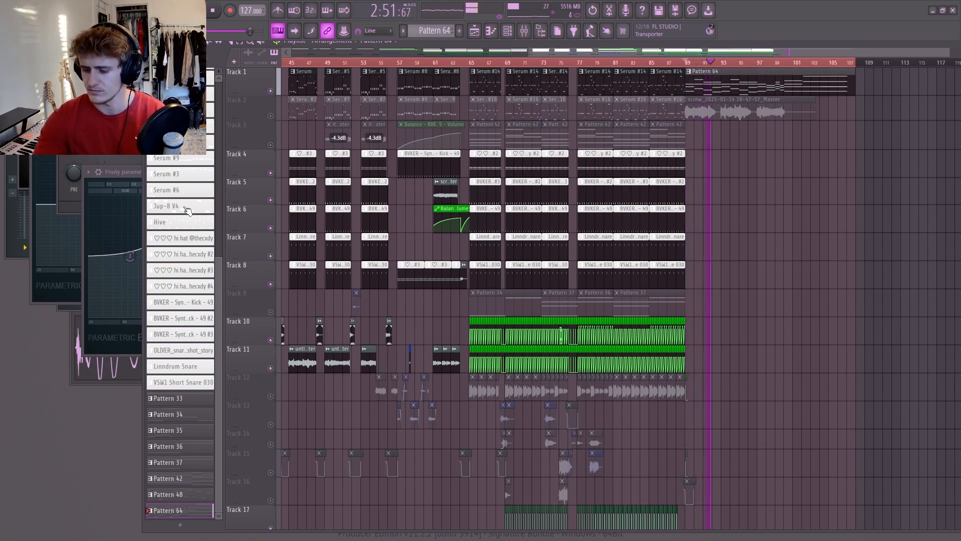
left_click(524, 30)
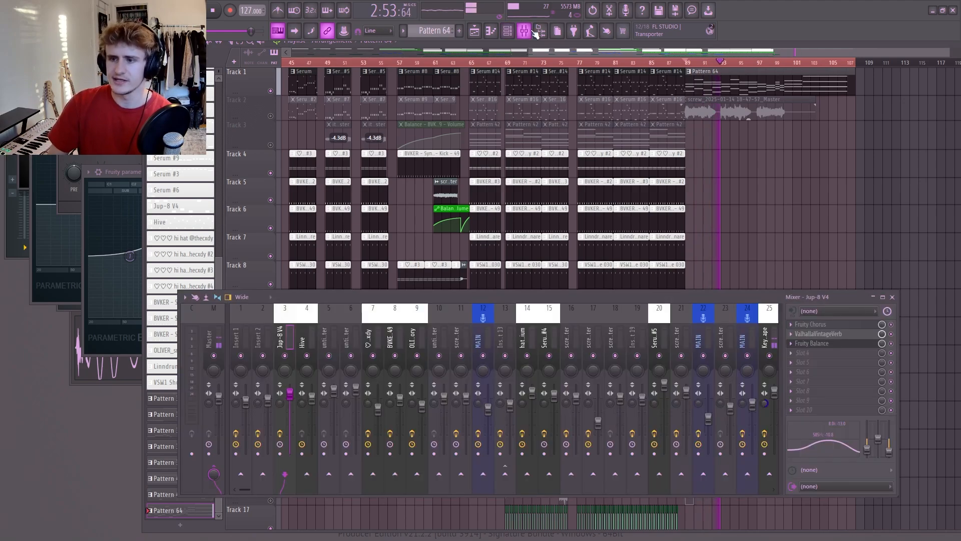
left_click(776, 323)
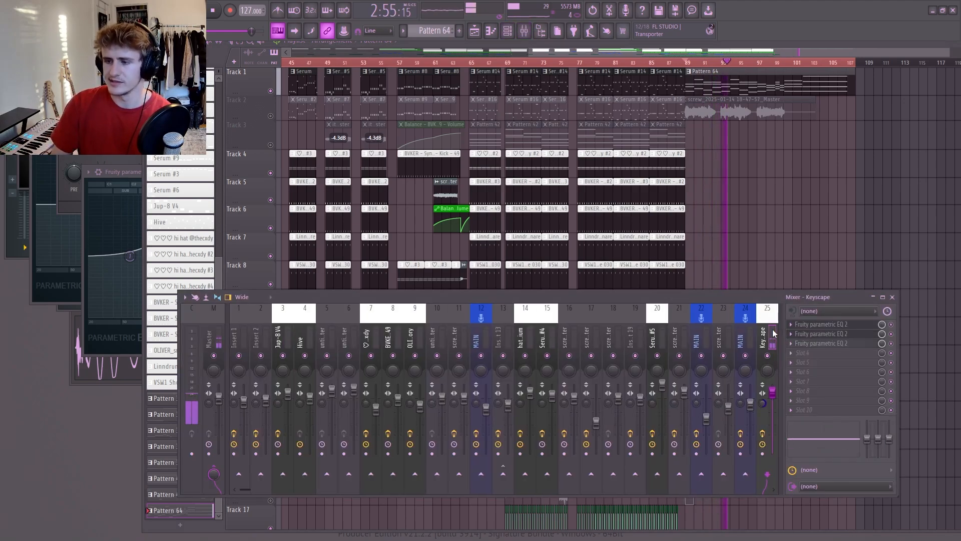
Inspect the curves of the first two Fruity parametric EQ 2 effects on the Keyscape insert and close the mixer.
left_click(815, 325)
left_click(816, 325)
left_click(816, 334)
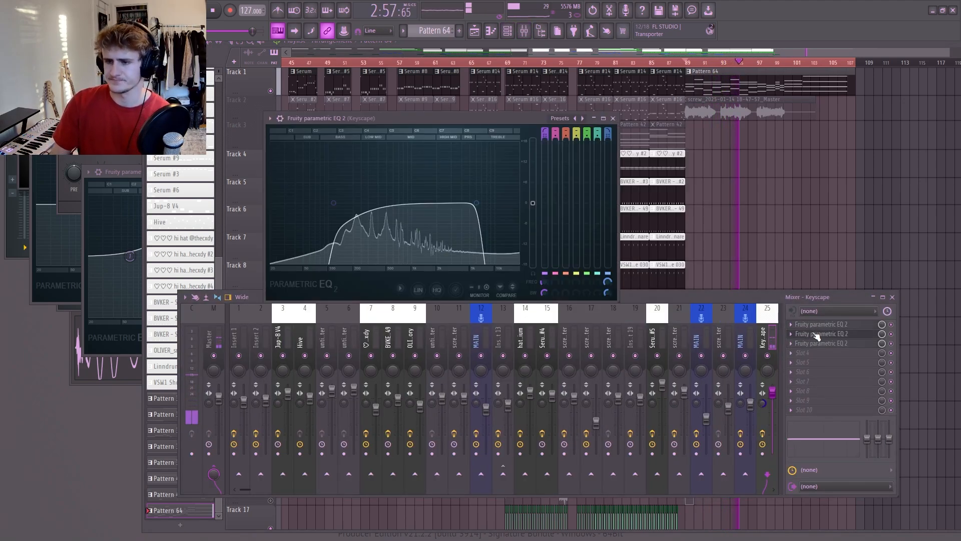
left_click(817, 335)
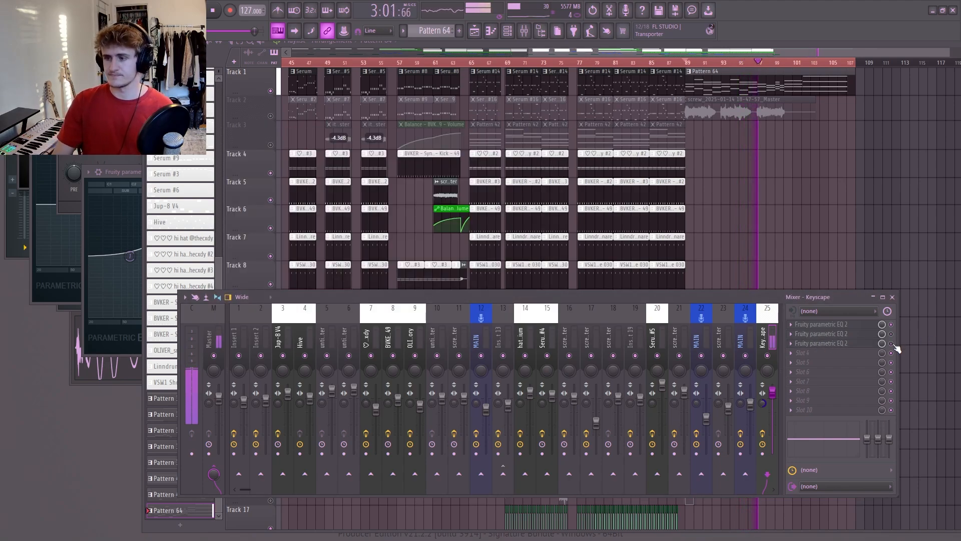
key("F9")
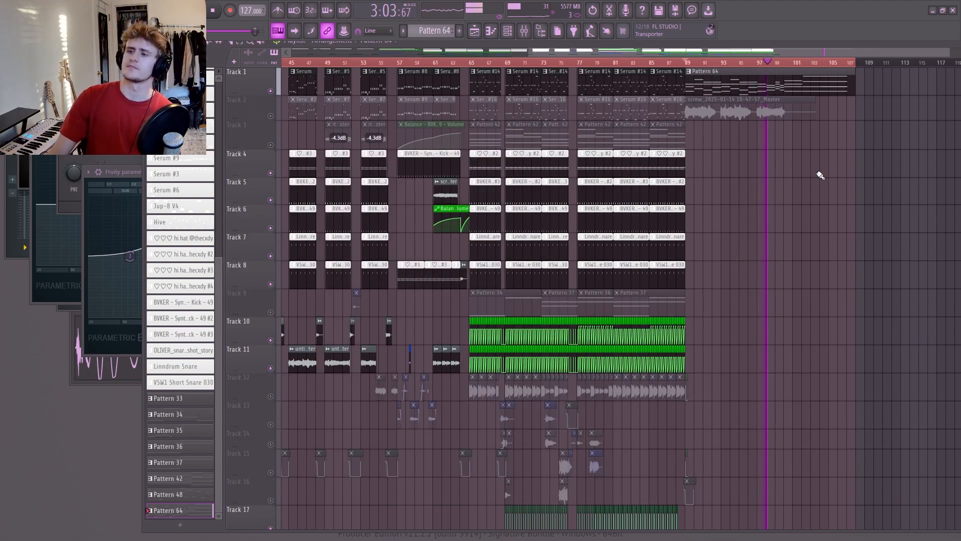
Listen to Pattern 64 in the piano roll, try the final chord's E5 two octaves lower and move it back.
double_click(766, 77)
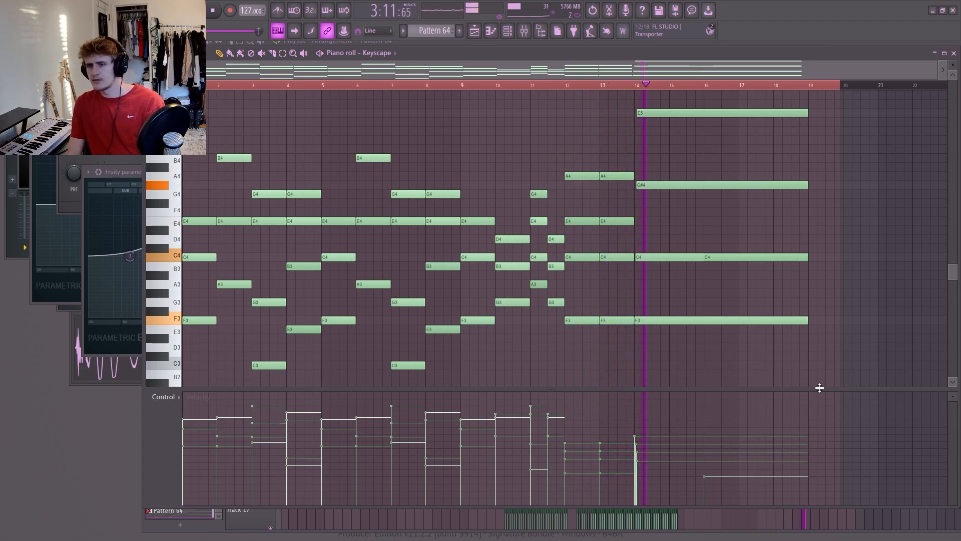
key("space")
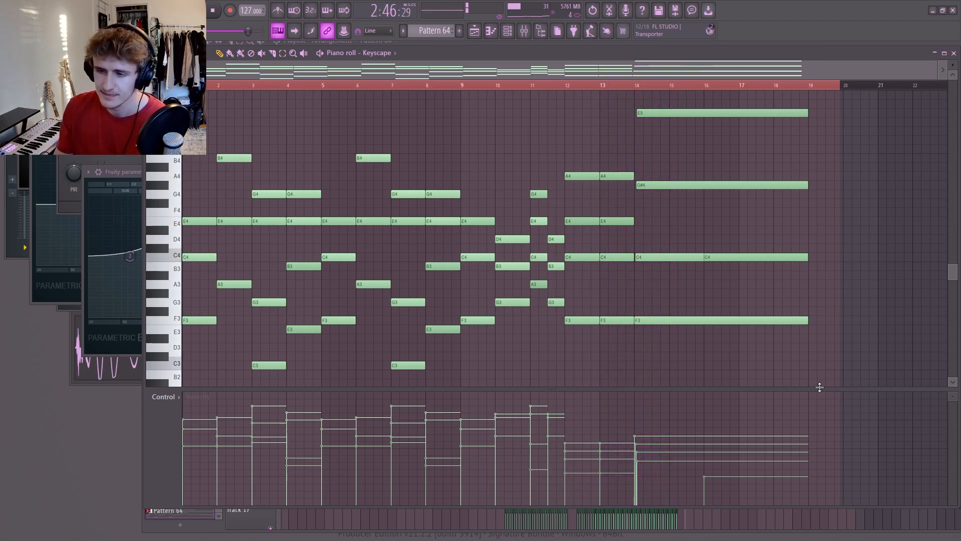
left_click(677, 112)
key("ctrl+Down")
key("ctrl+Down")
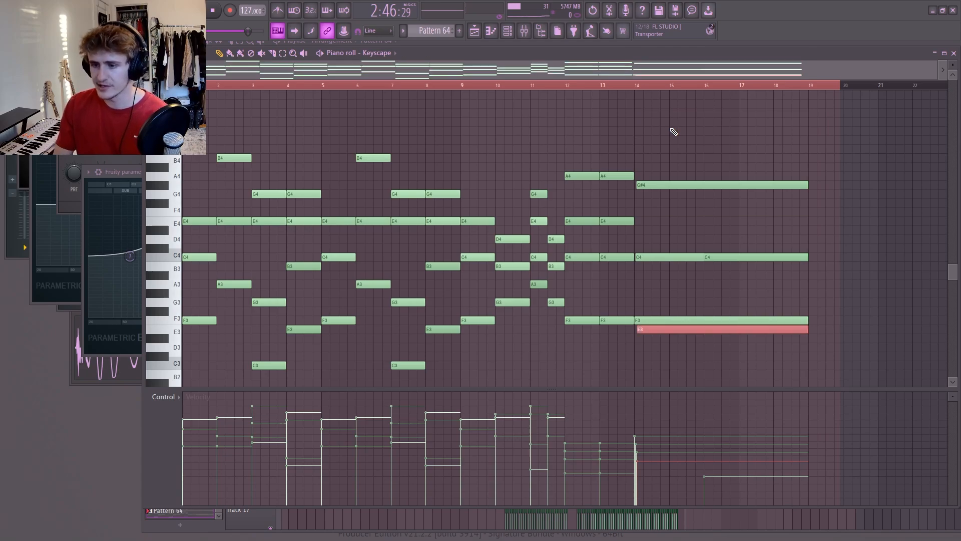
key("ctrl+Up")
key("ctrl+Up")
Try the final chord's G#4 note an octave lower, move it back and close the piano roll.
left_click(723, 187)
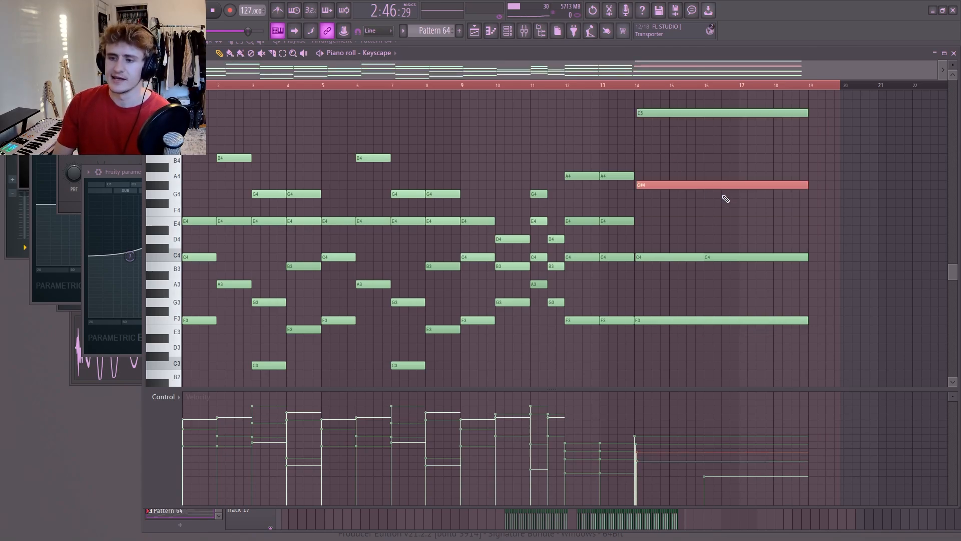
key("ctrl+Down")
key("ctrl+Up")
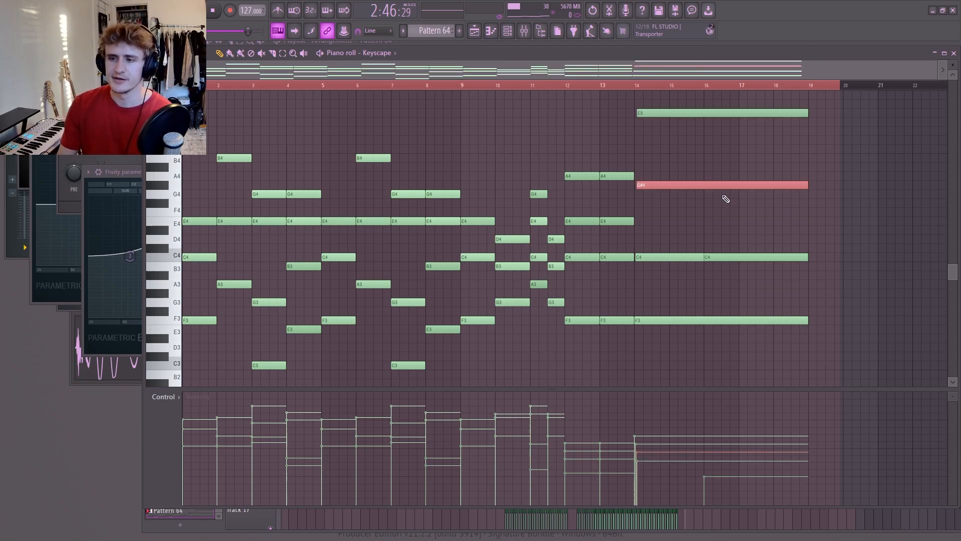
left_click(954, 53)
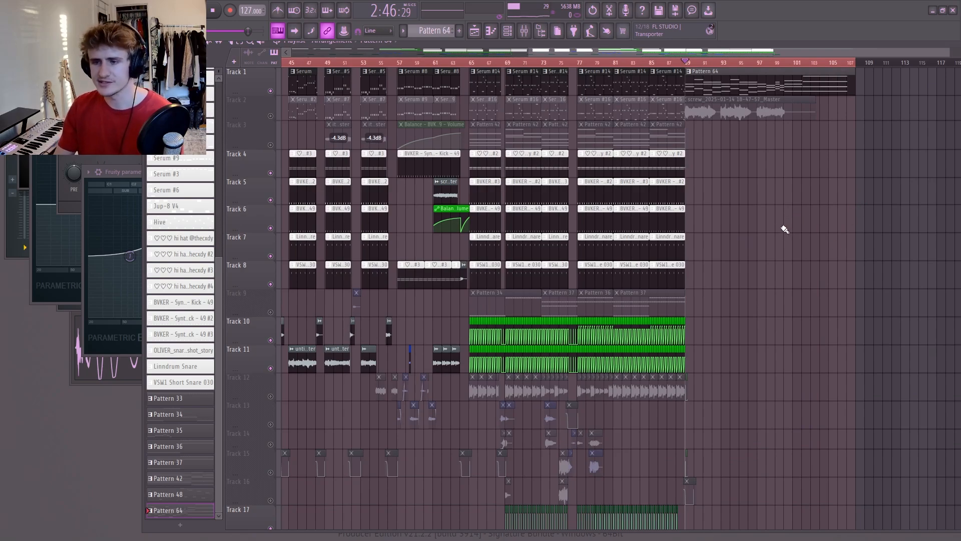
Look over the arrangement's intro section and set the playhead in the middle of bar 3.
scroll(781, 228, "down", 3)
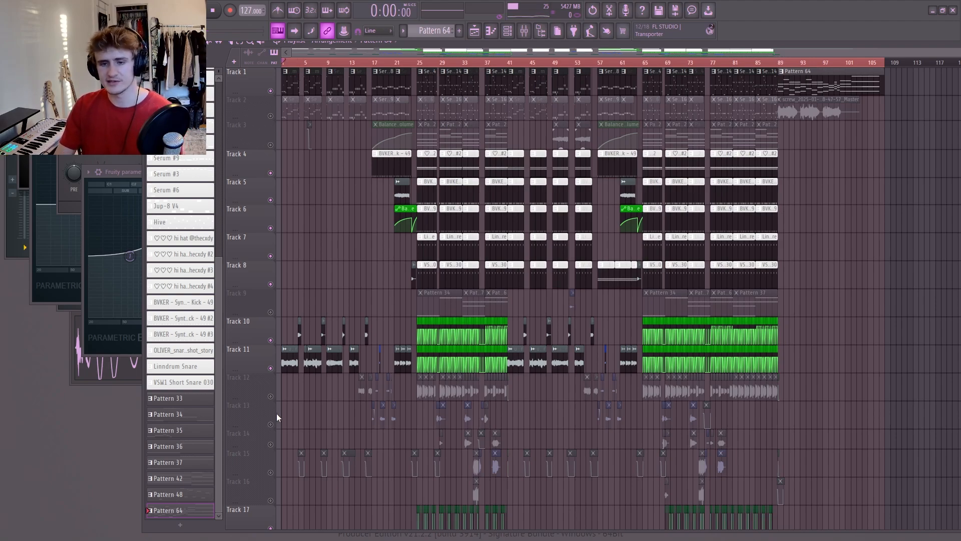
scroll(308, 429, "up", 3)
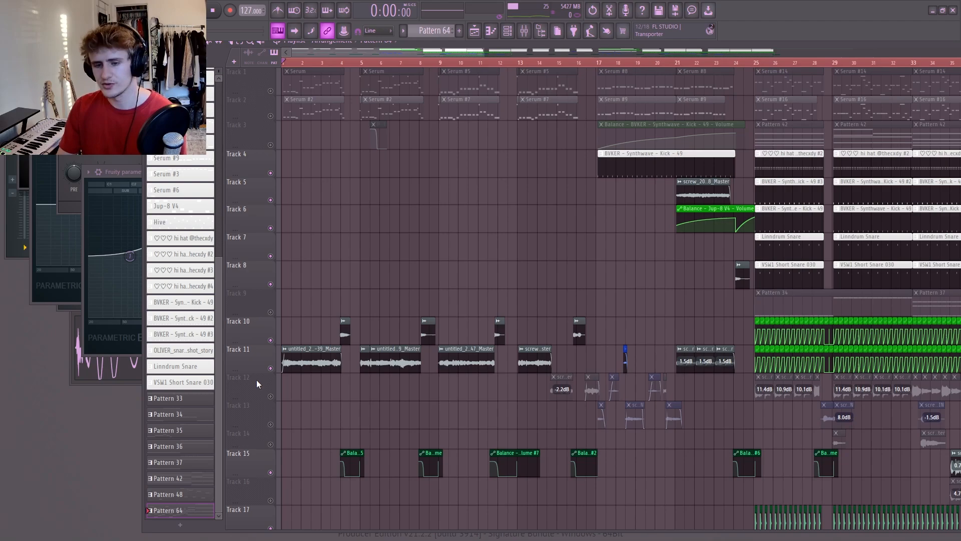
left_click(525, 34)
left_click(526, 34)
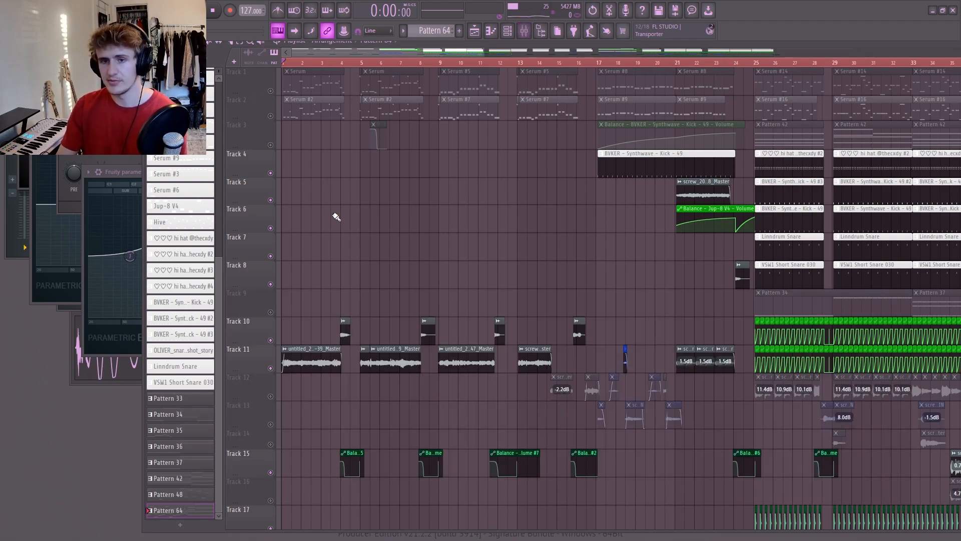
scroll(339, 102, "up", 3)
left_click(319, 63)
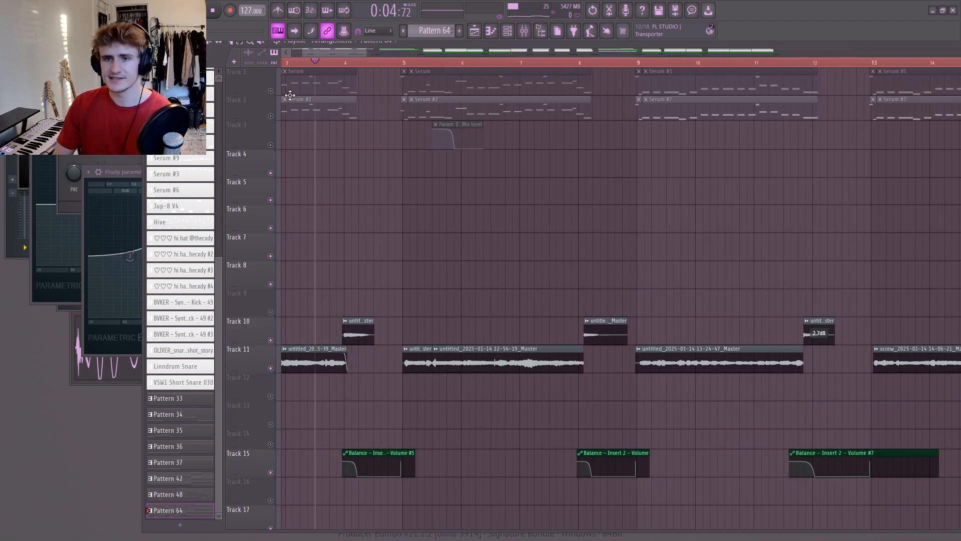
Unmute Serum Tracks 1 and 2, mute audio Tracks 10 and 11, and listen to the intro from bar 3.
left_click(271, 90)
left_click(271, 117)
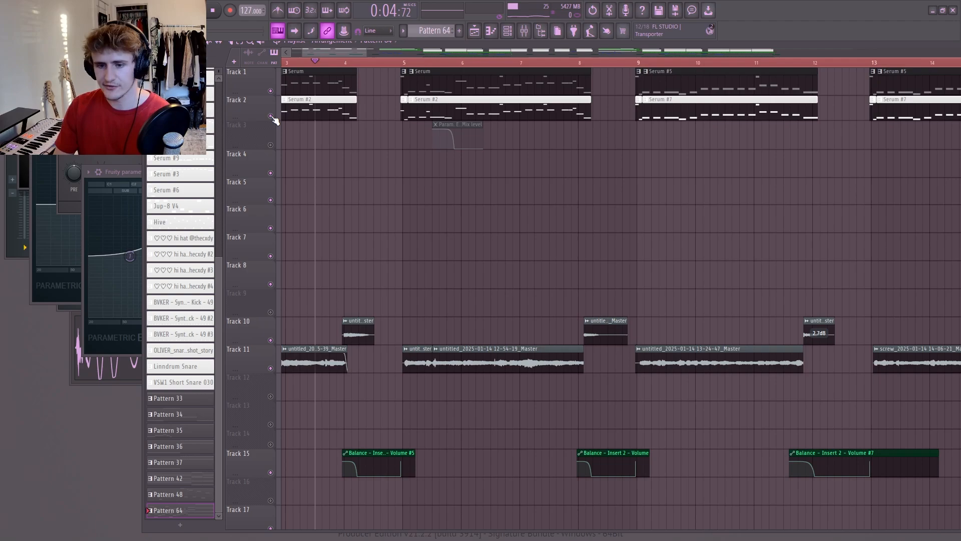
left_click(270, 340)
left_click(270, 368)
key("space")
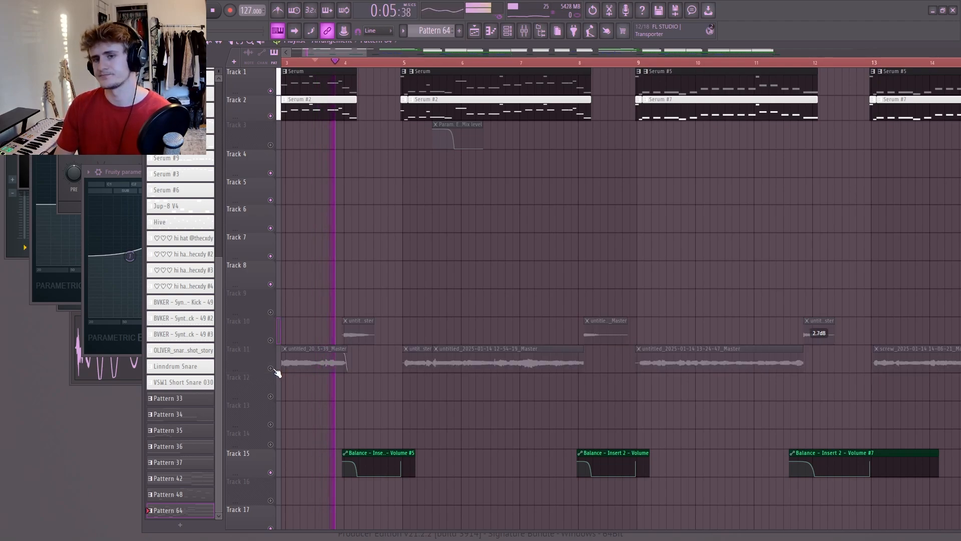
key("space")
Unmute Tracks 10 and 11, mute Serum Tracks 1 and 2, and listen to the intro audio from bar 2.
left_click(271, 369)
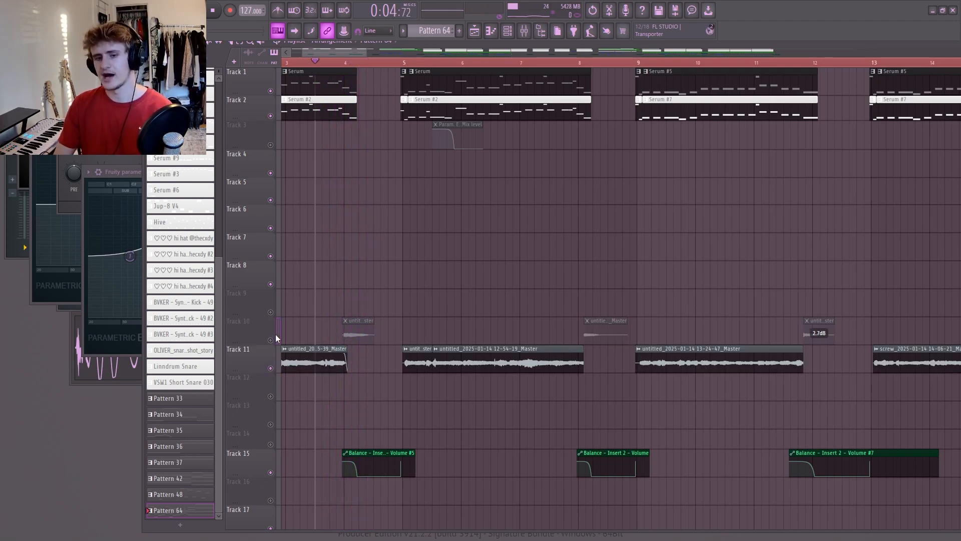
left_click(270, 340)
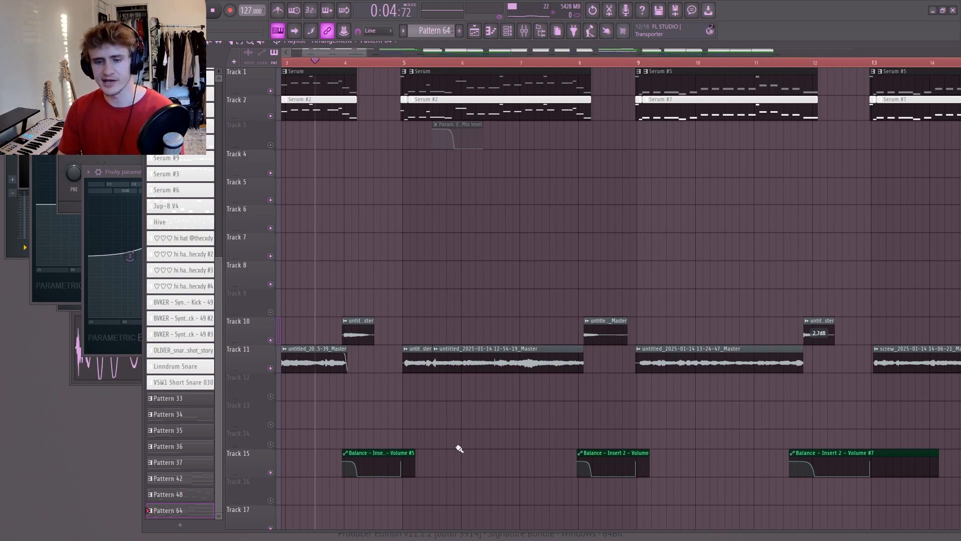
scroll(367, 307, "down", 3, "ctrl")
left_click(320, 61)
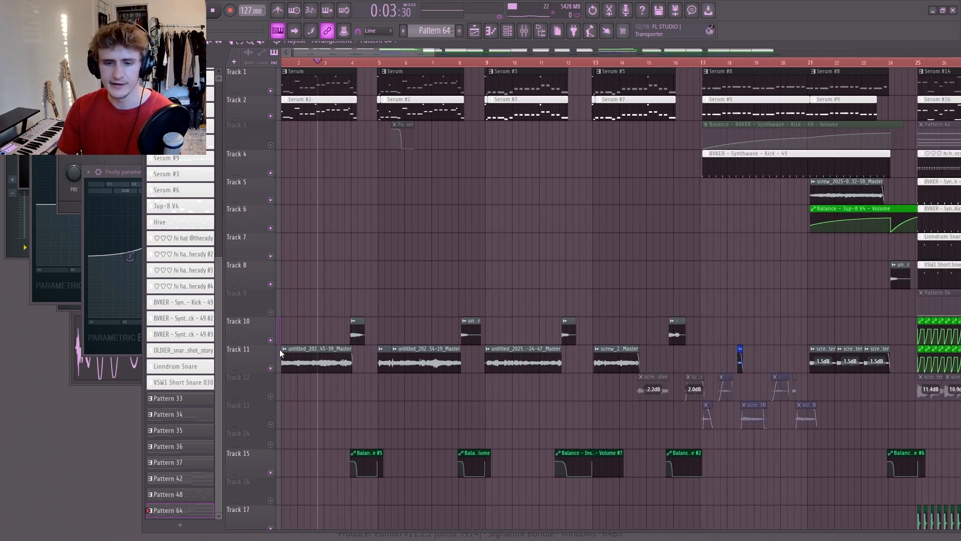
left_click(270, 116)
left_click(270, 90)
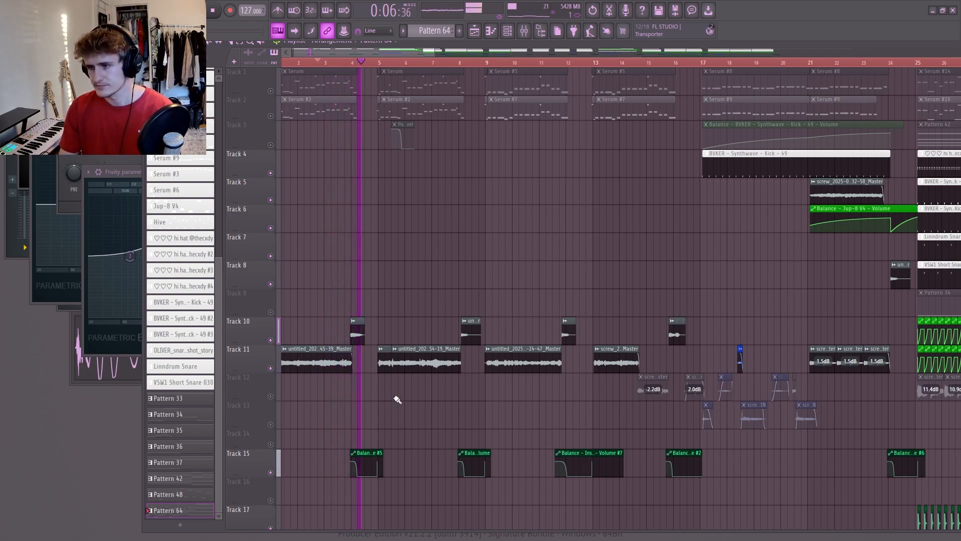
key("space")
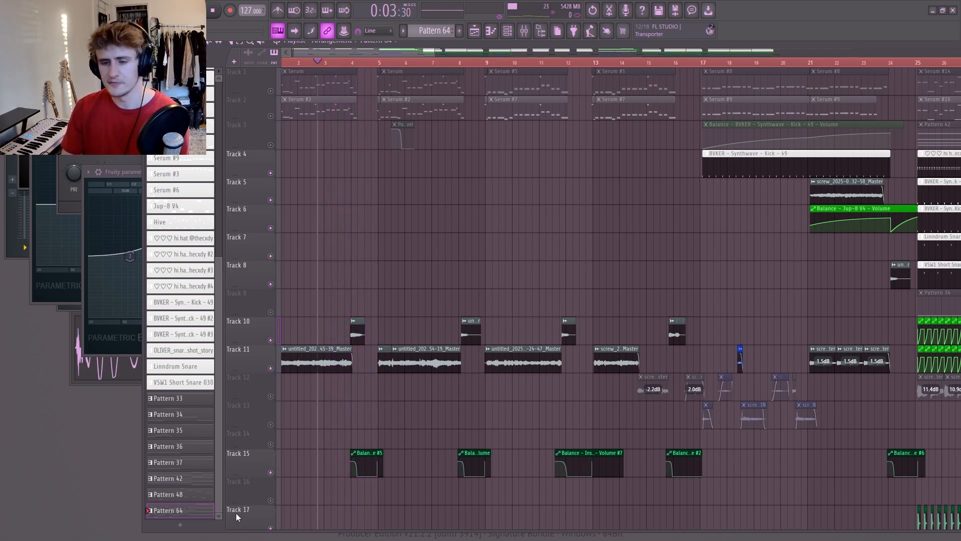
Pick the Track 10 audio clip at bar 8 and start playback of the build-up from bar 21.
left_click(474, 336)
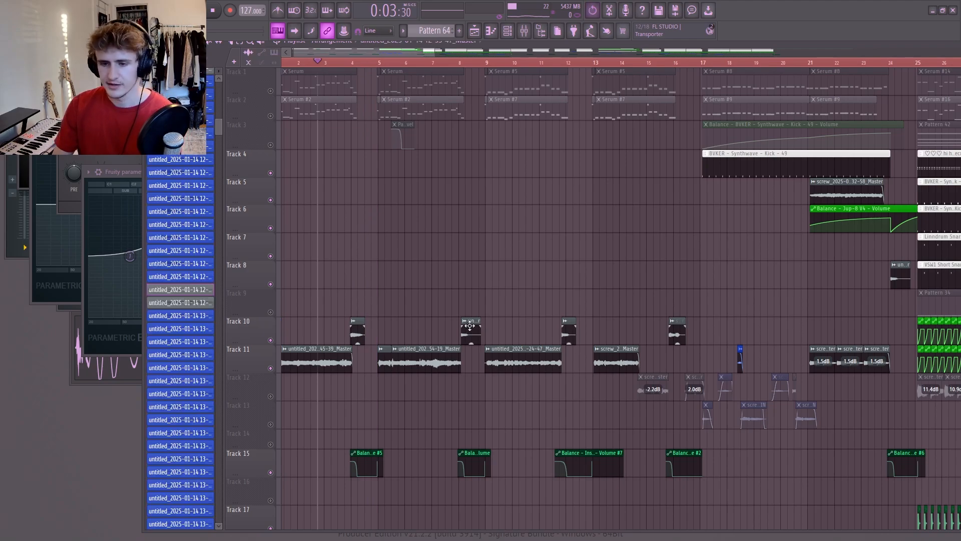
scroll(421, 368, "down", 3)
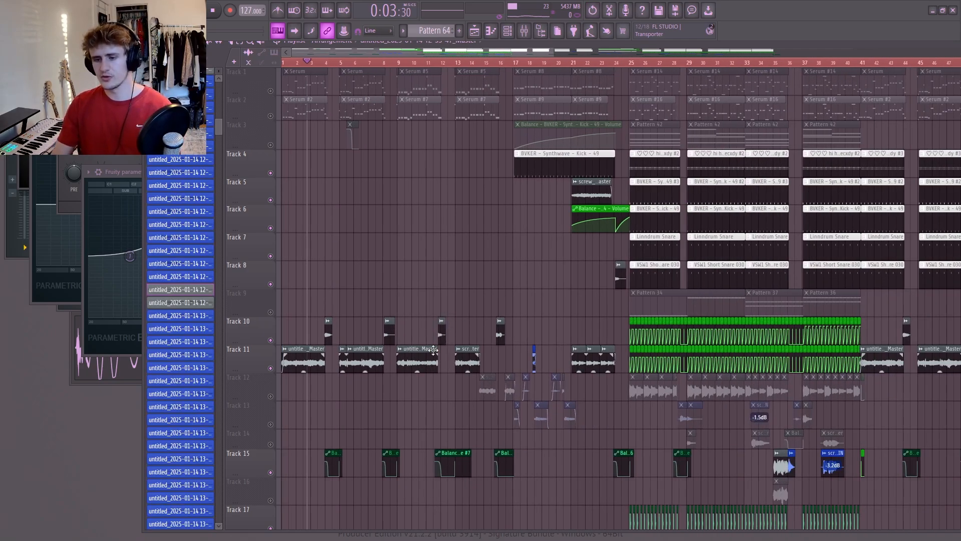
scroll(521, 382, "up", 4)
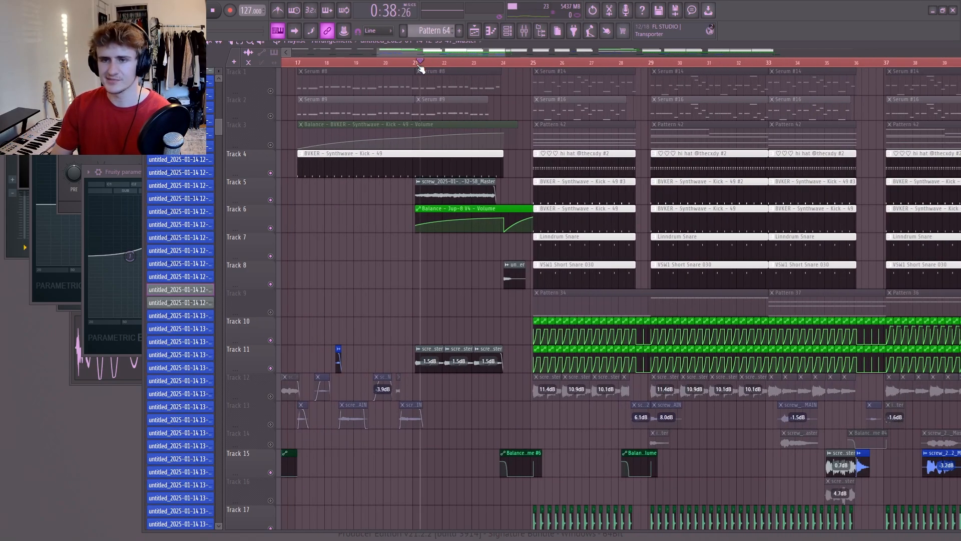
left_click_drag(418, 65, 417, 63)
left_click(416, 65)
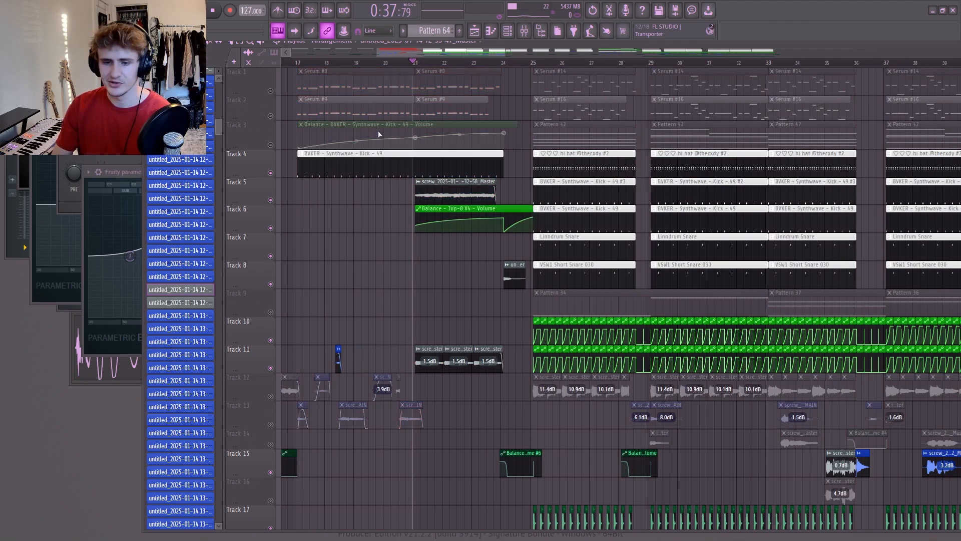
key("space")
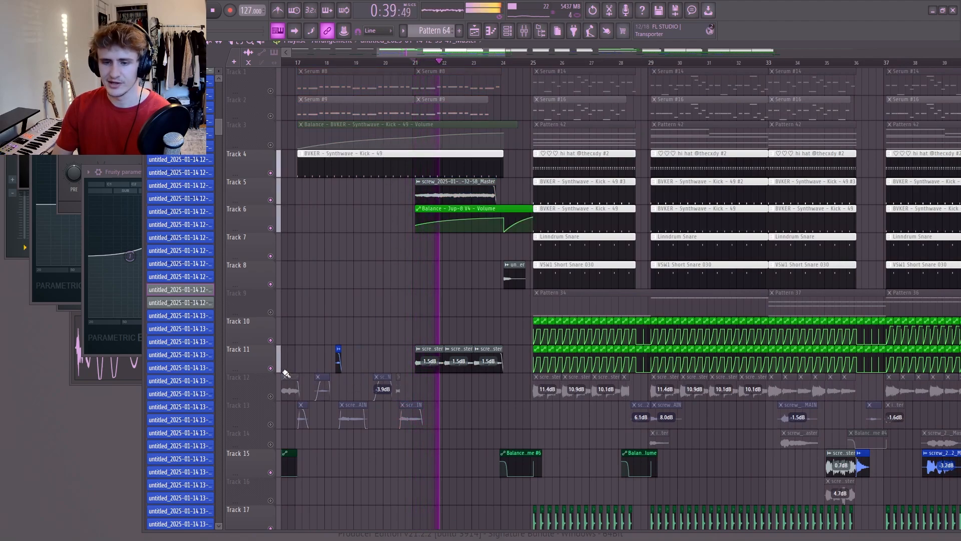
Mute Tracks 4 and 5 and listen to the remaining build-up sounds leading towards bar 25.
left_click(271, 173)
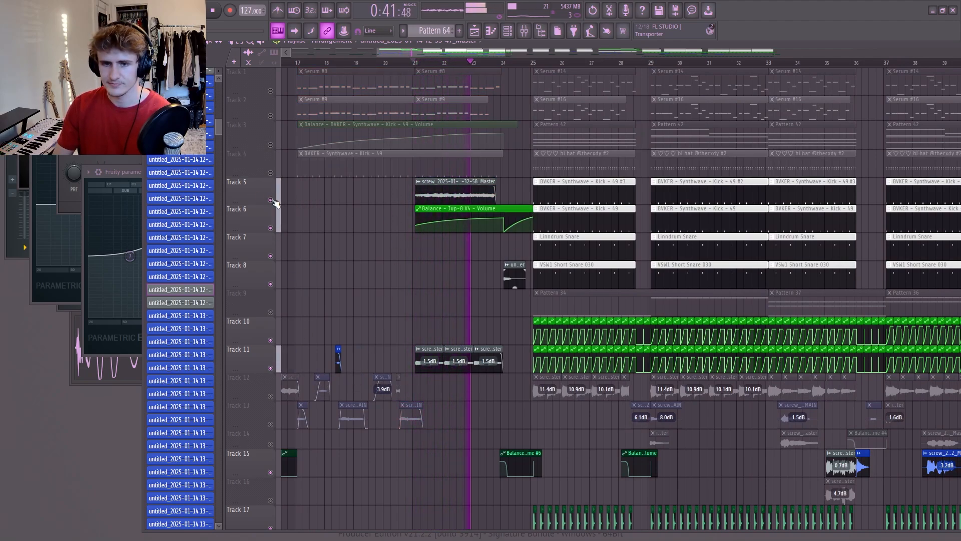
left_click(271, 201)
scroll(539, 382, "up", 3)
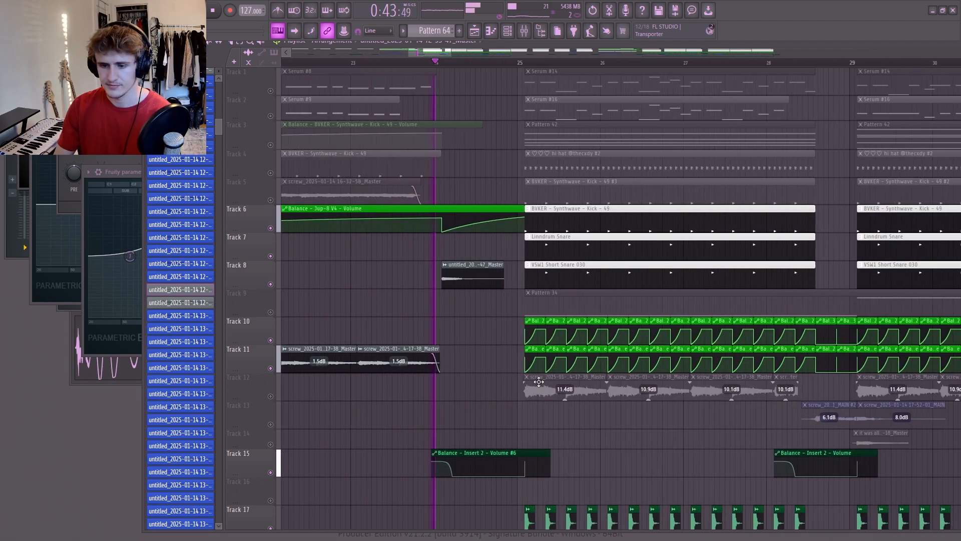
scroll(538, 383, "up", 1)
key("space")
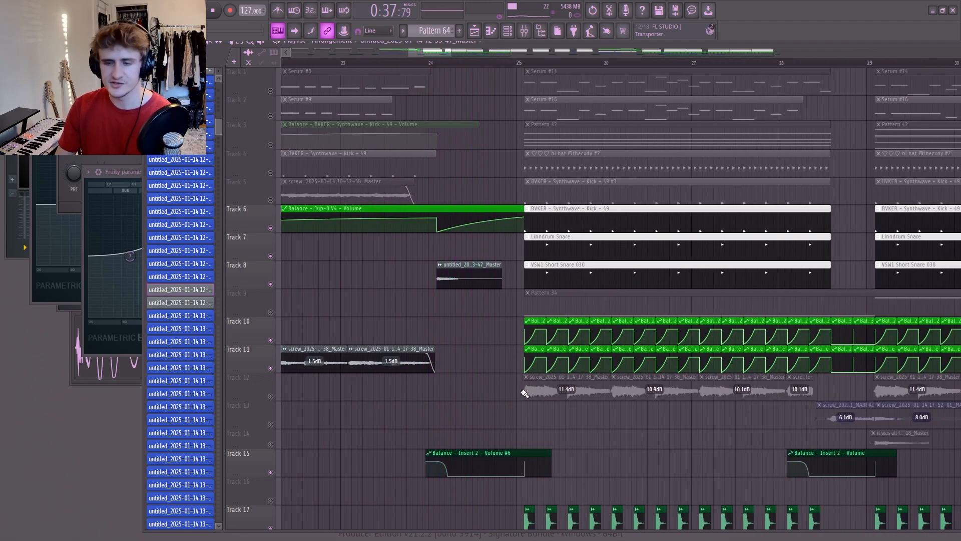
Isolate Tracks 12 and 13, listen to them from bar 28, and briefly bring in Serum Track 1 for comparison.
scroll(530, 383, "down", 3)
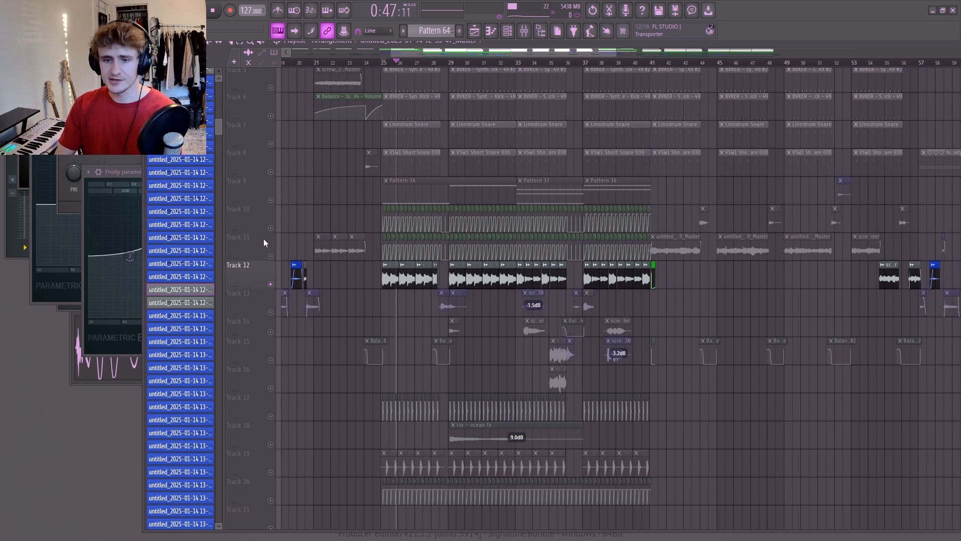
left_click(434, 64)
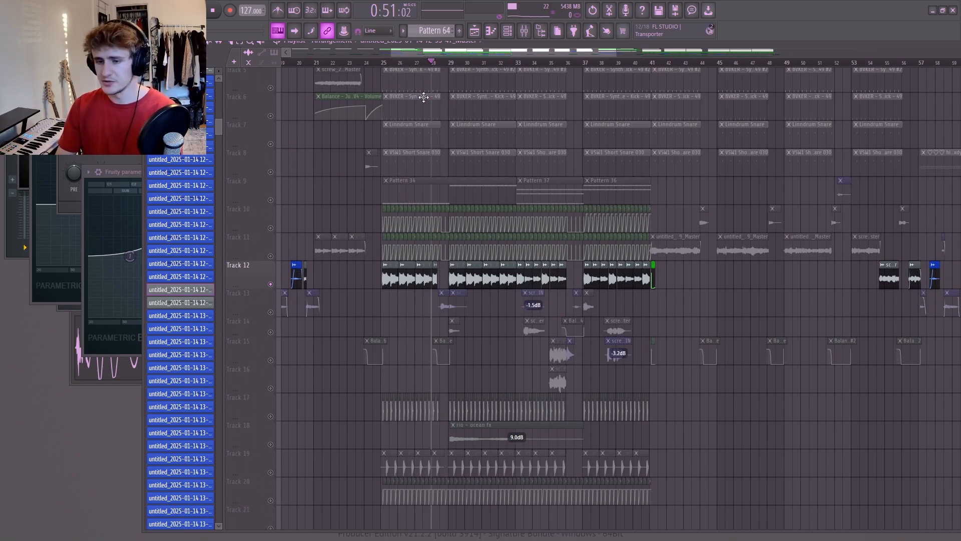
left_click(270, 313)
scroll(292, 328, "up", 3)
left_click_drag(287, 80, 307, 107)
key("space")
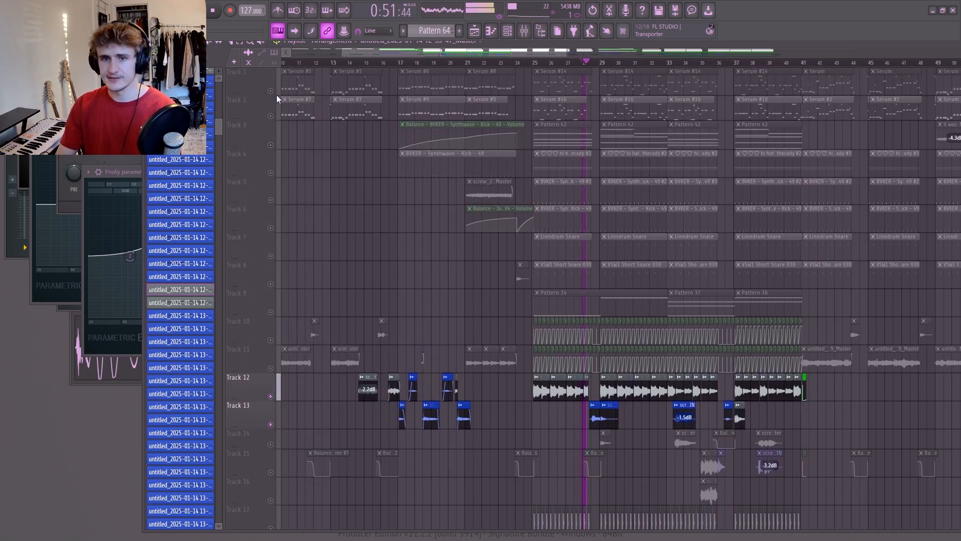
left_click(271, 91)
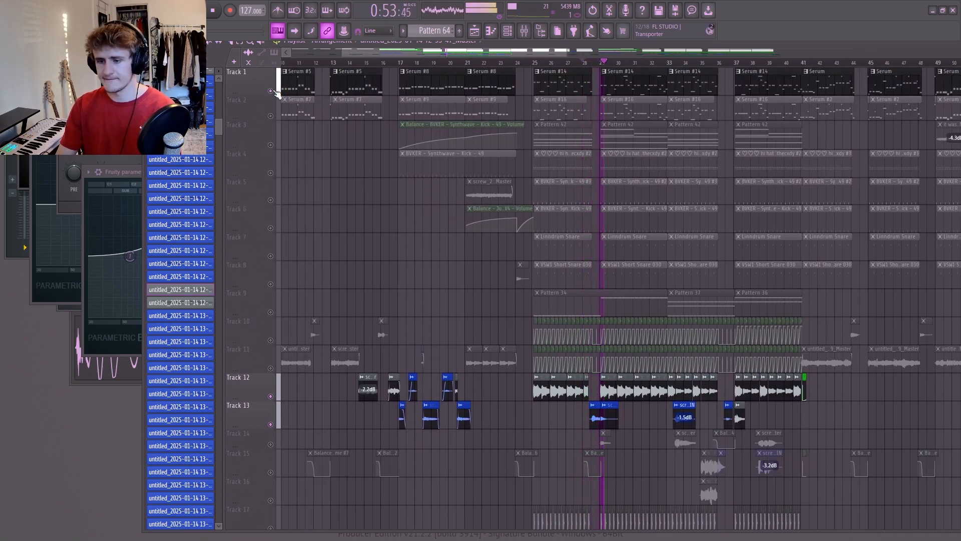
left_click(270, 92)
Unmute Track 14 and listen to Tracks 12, 13 and 14 together from bar 33.
scroll(676, 456, "down", 3)
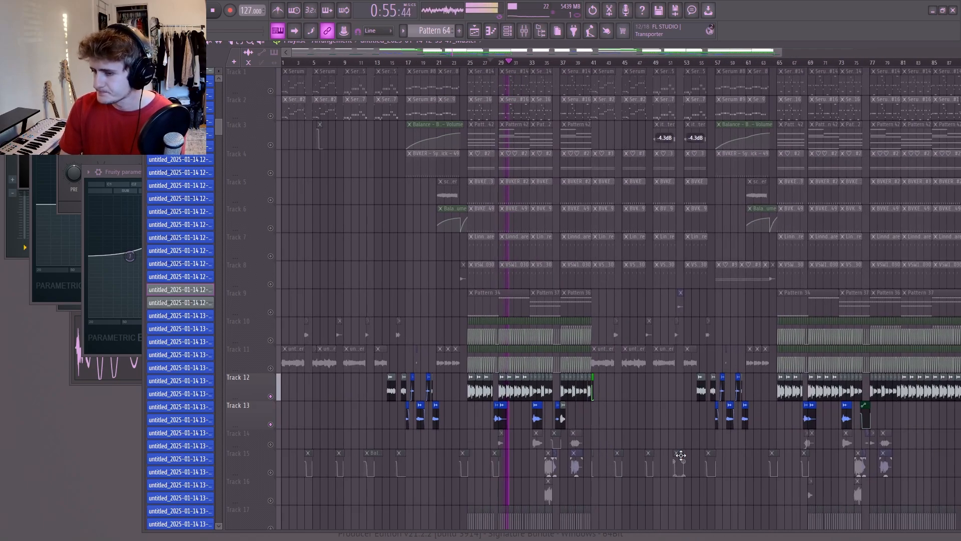
scroll(582, 436, "up", 5)
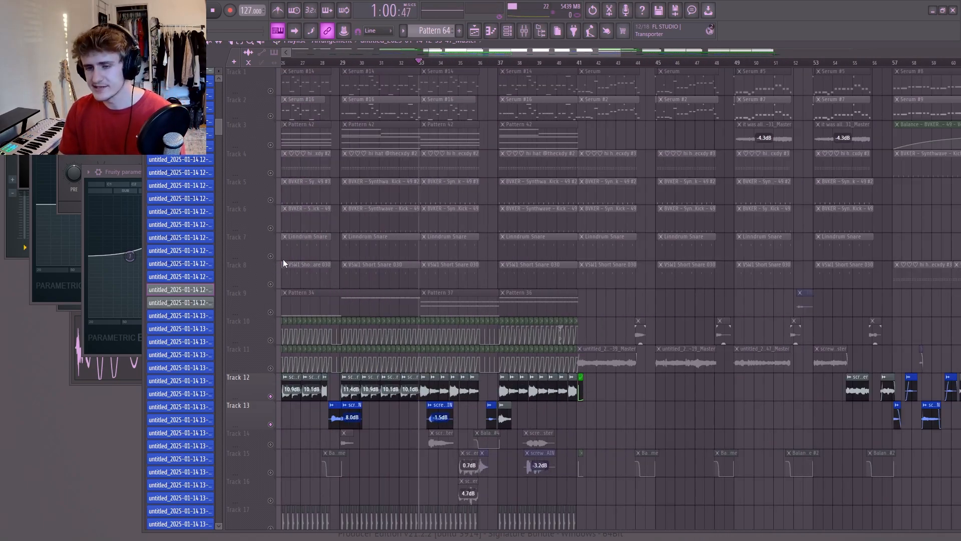
scroll(435, 412, "down", 3)
scroll(398, 407, "up", 3)
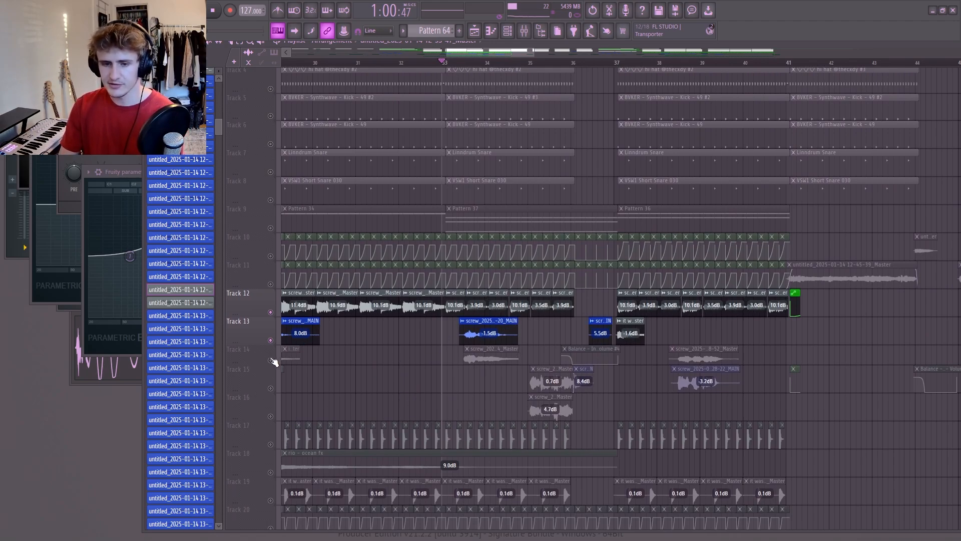
left_click(272, 361)
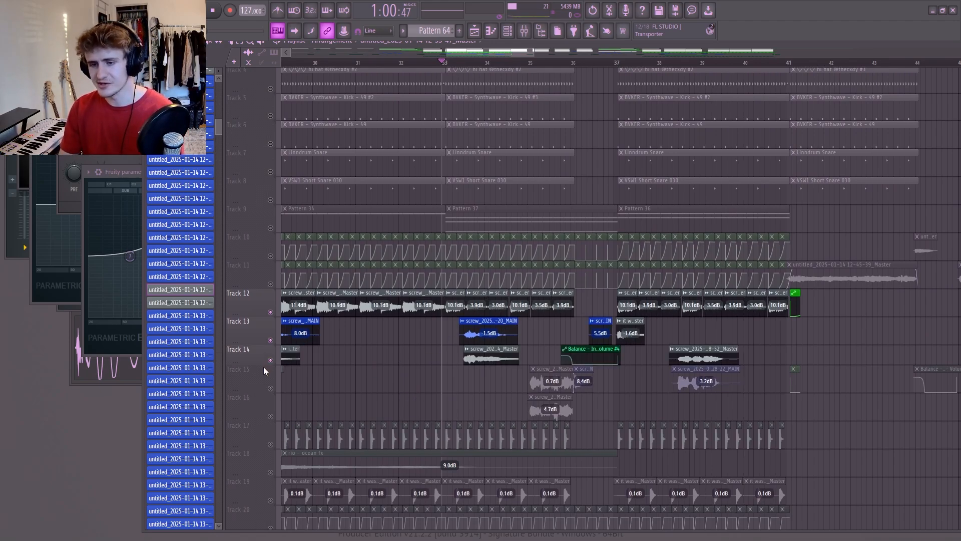
scroll(478, 378, "up", 4)
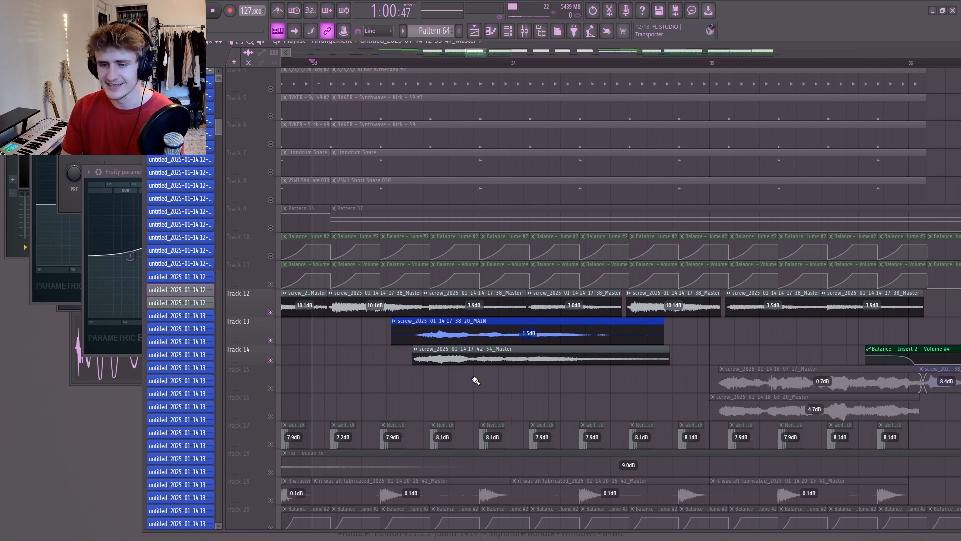
scroll(473, 382, "down", 4)
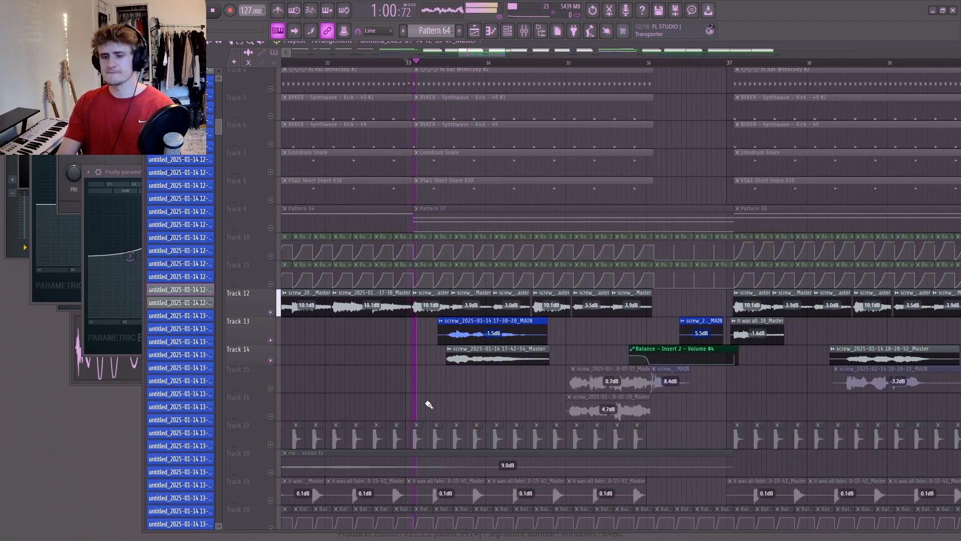
Mute Track 12, compare Track 13 with and without Track 14, and stop playback.
left_click(271, 313)
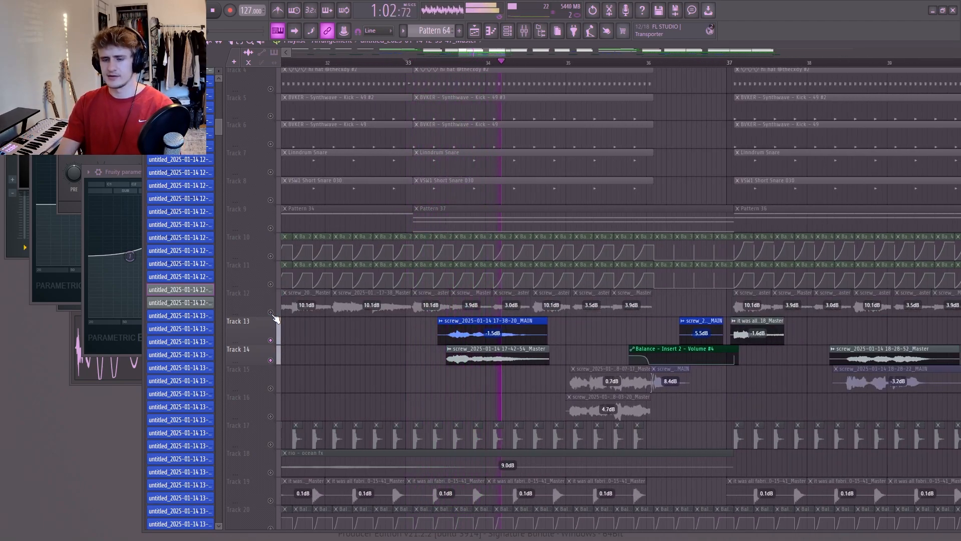
left_click(271, 360)
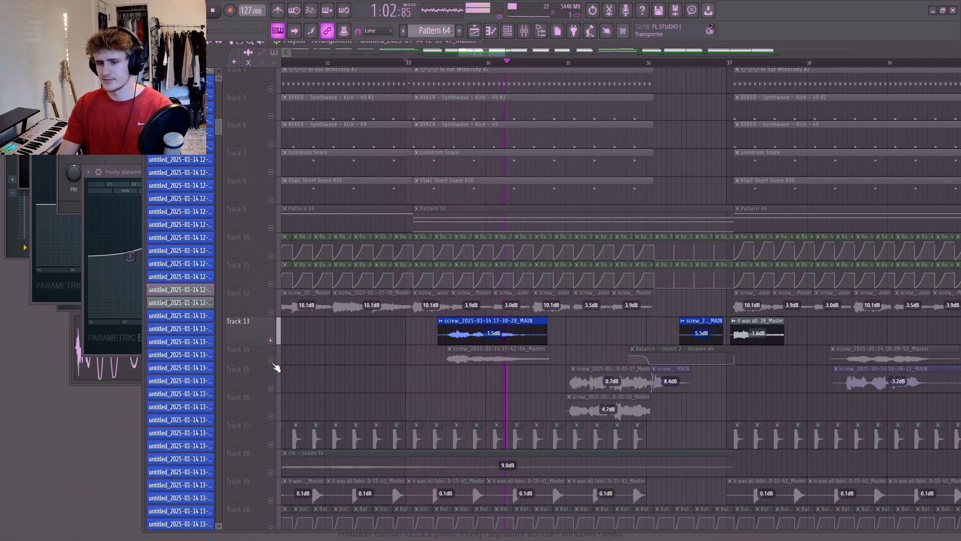
left_click(275, 360)
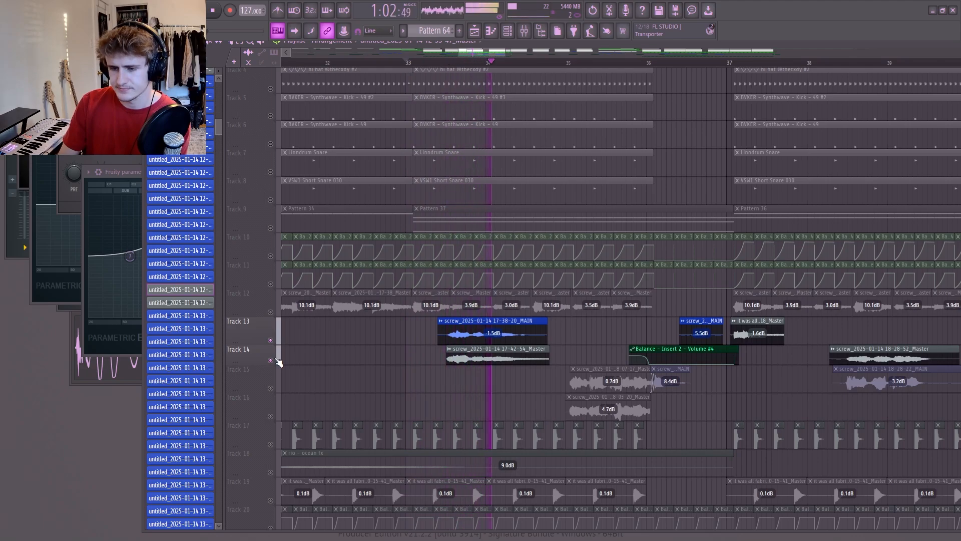
key("space")
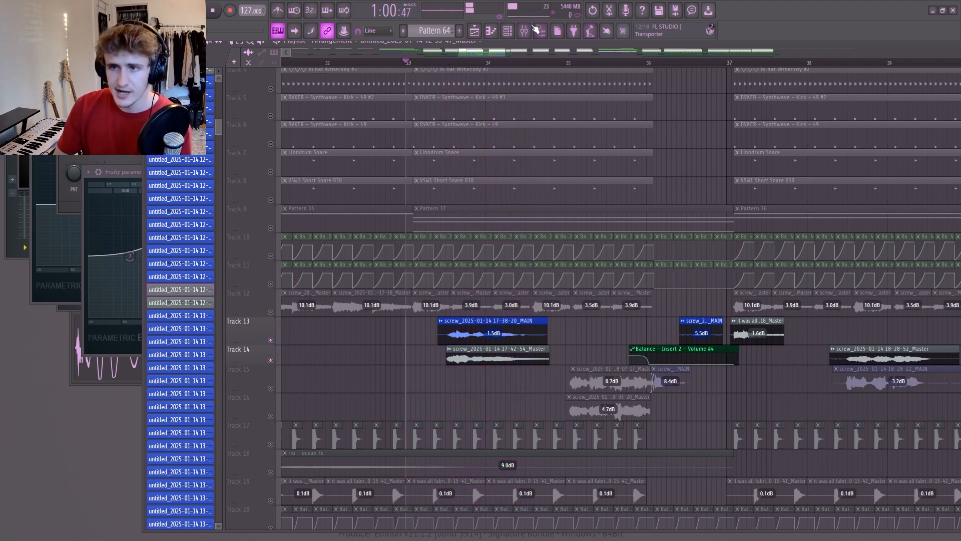
Inspect the Fruity Stereo Shaper settings on mixer insert 21, then close the plugin and the mixer.
left_click(525, 29)
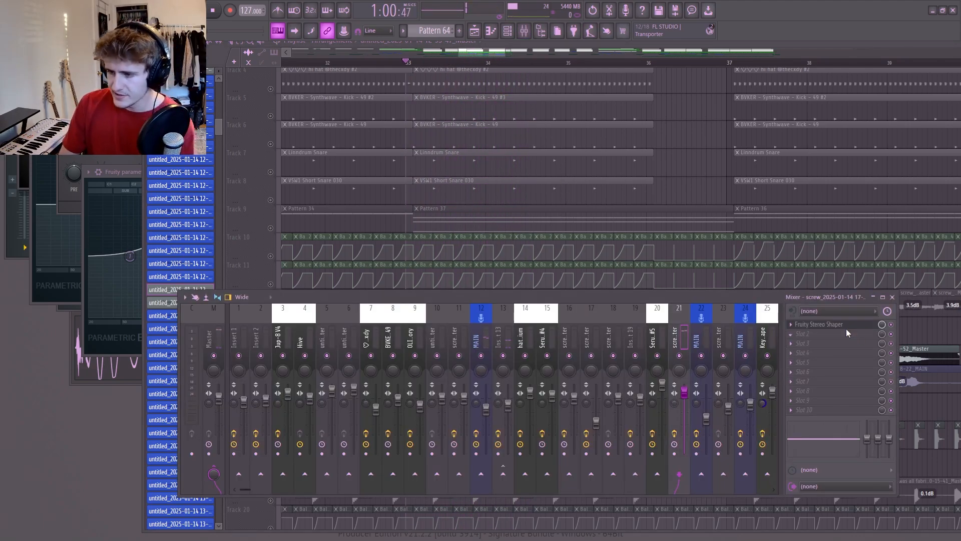
left_click(849, 326)
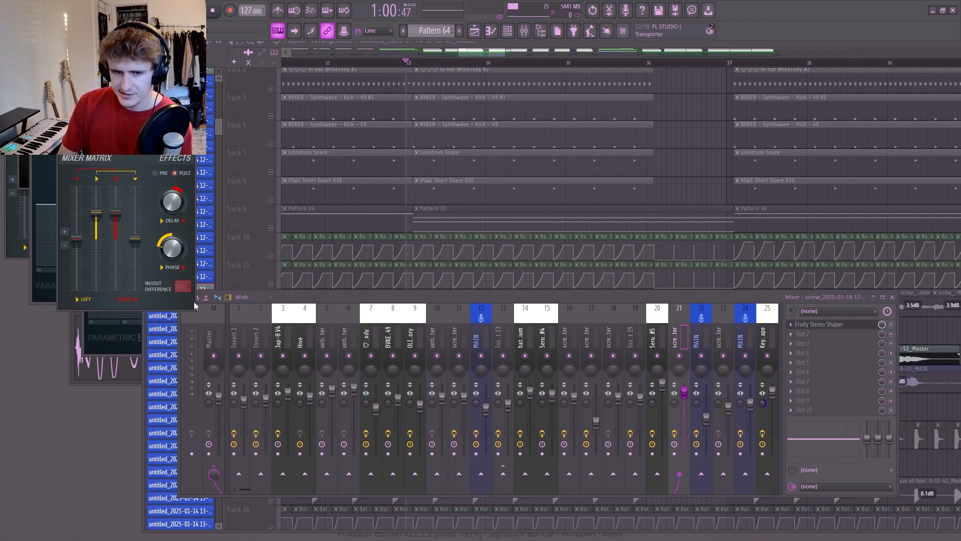
left_click_drag(129, 155, 307, 204)
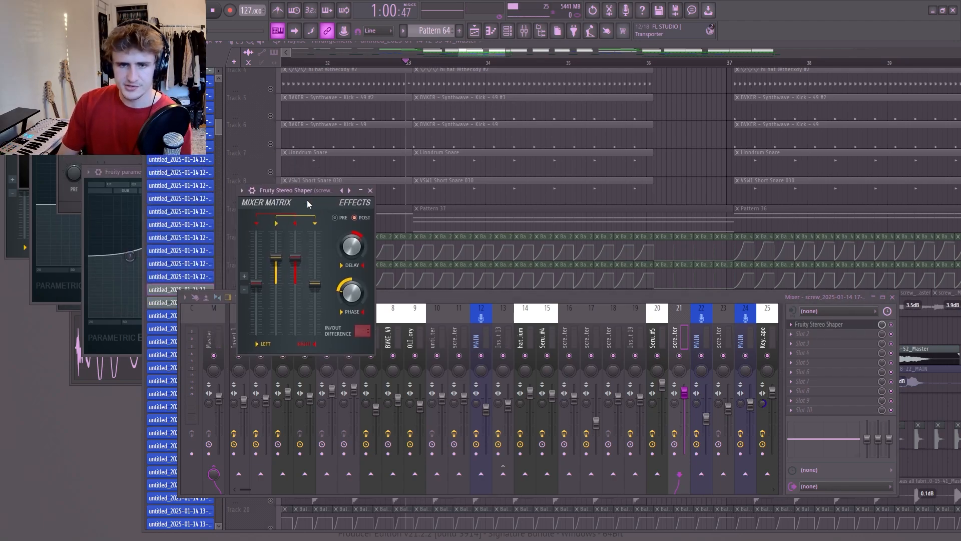
left_click(370, 191)
key("F9")
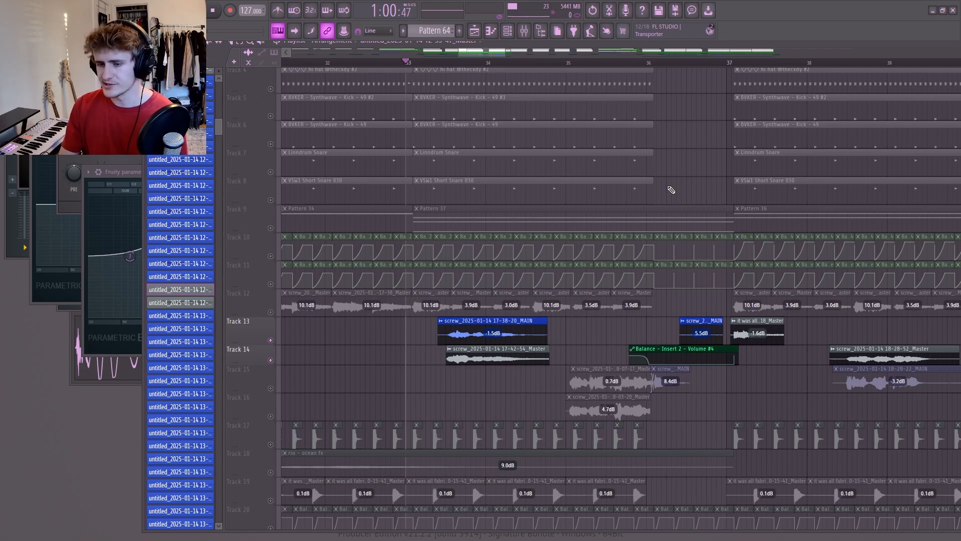
Replay the Track 13 and Track 14 clips from just after bar 33.
scroll(646, 197, "down", 1)
scroll(611, 225, "down", 4)
scroll(581, 275, "down", 1)
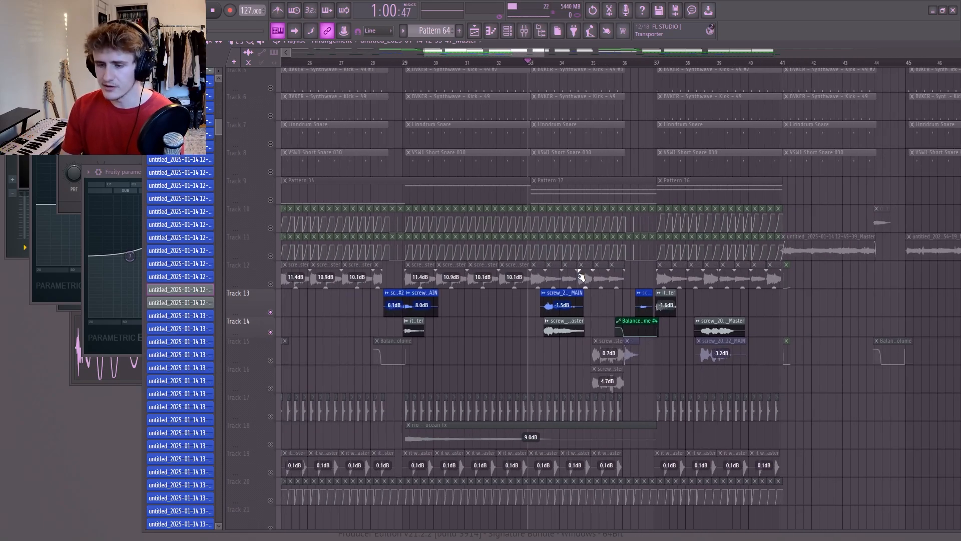
scroll(579, 276, "up", 3)
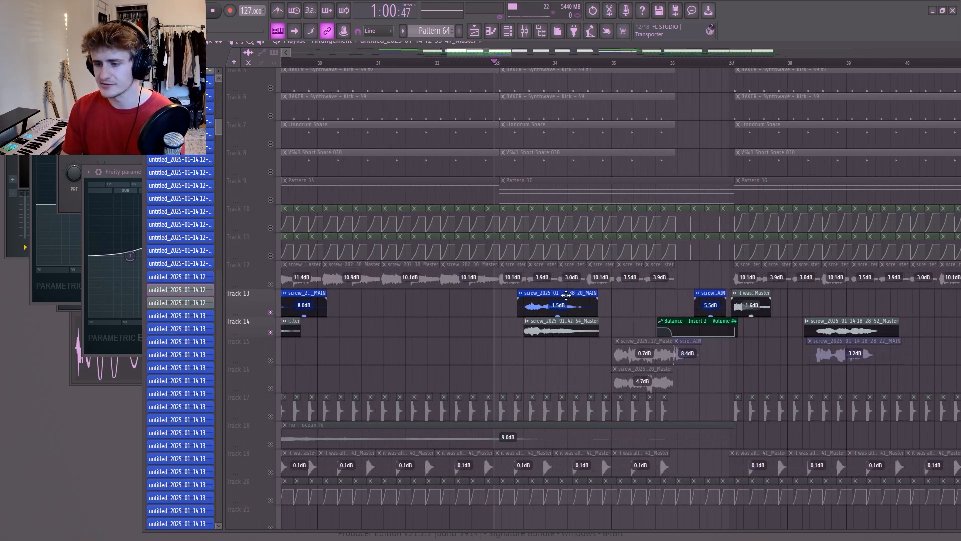
scroll(565, 296, "down", 1)
scroll(558, 297, "up", 2)
left_click(400, 62)
key("space")
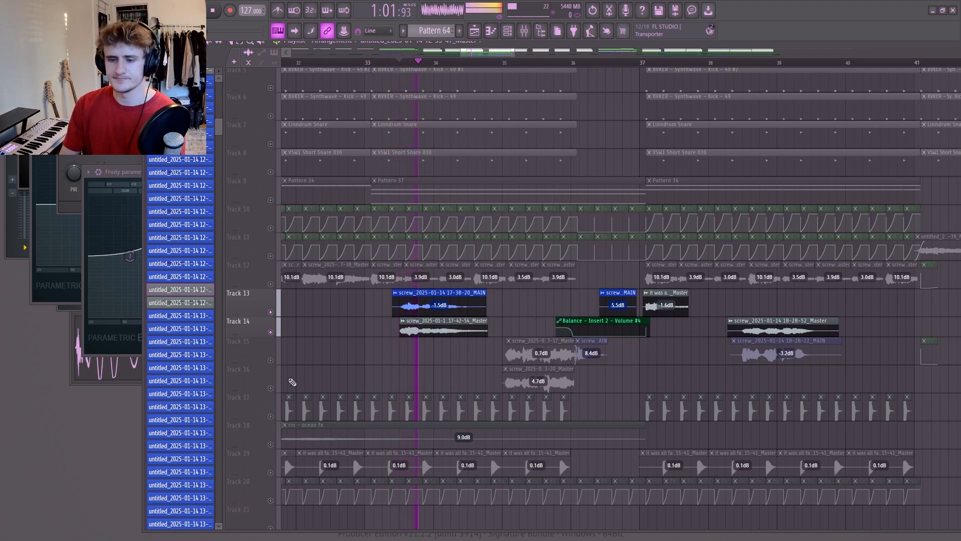
Unmute Tracks 15 and 16 and bring Track 12 back in to hear the audio layers combined.
left_click(271, 360)
left_click(270, 388)
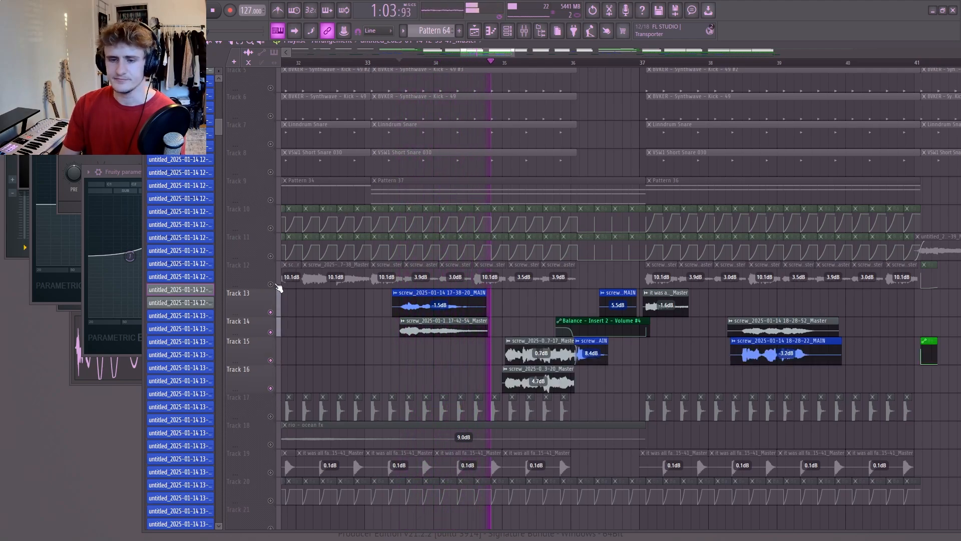
left_click(271, 284)
scroll(351, 329, "down", 2)
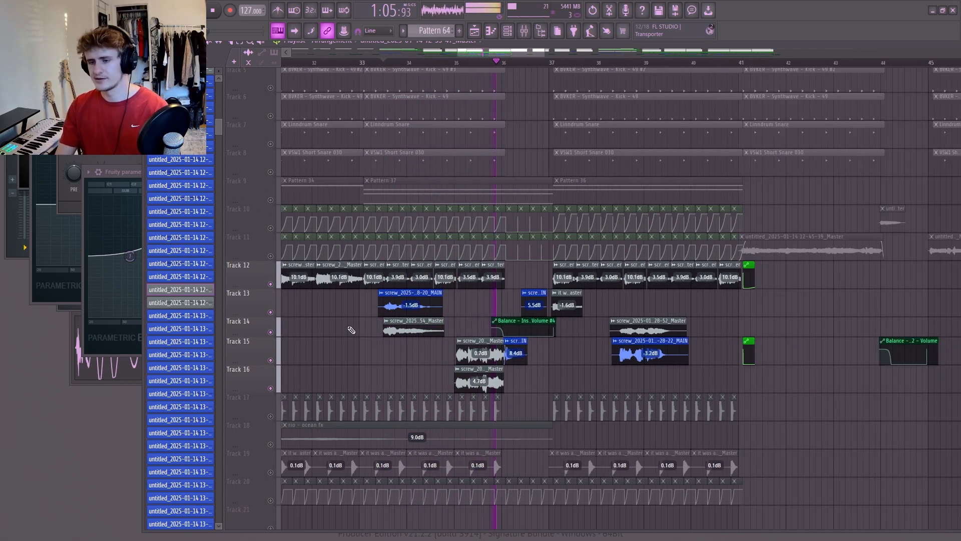
Unmute Track 2 and play the outro audio clip from about bar 88.
scroll(593, 373, "down", 1)
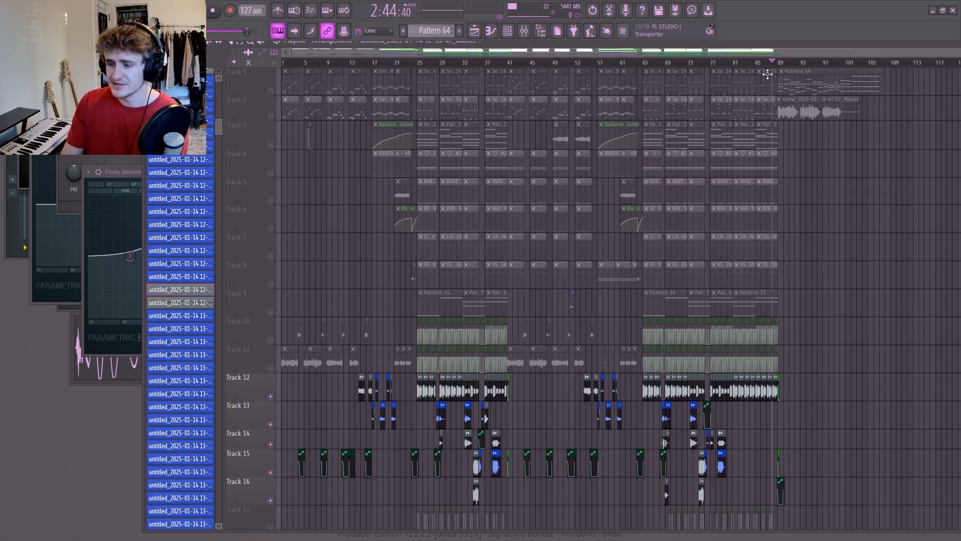
scroll(638, 250, "up", 3)
scroll(473, 420, "down", 3)
scroll(801, 343, "up", 2)
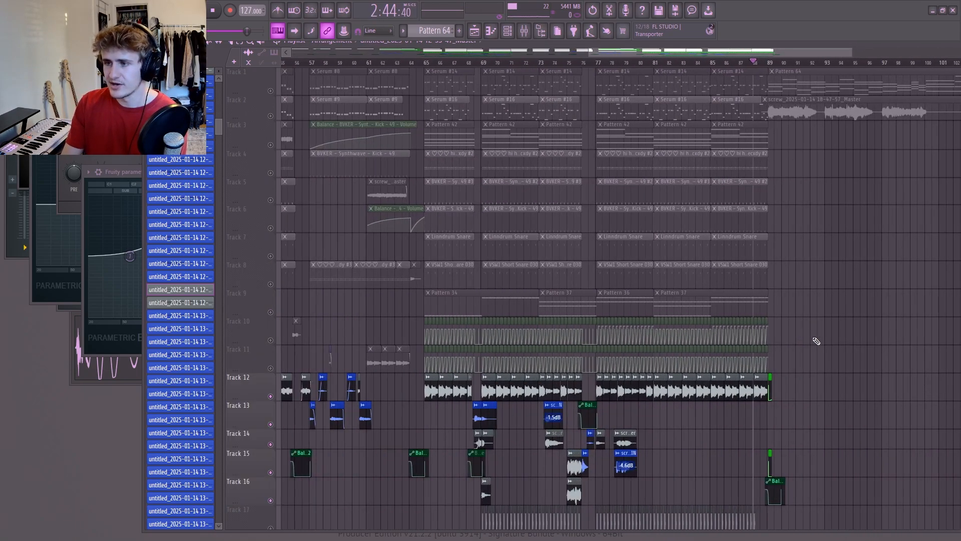
scroll(816, 341, "up", 2)
left_click(272, 113)
scroll(870, 268, "right", 3)
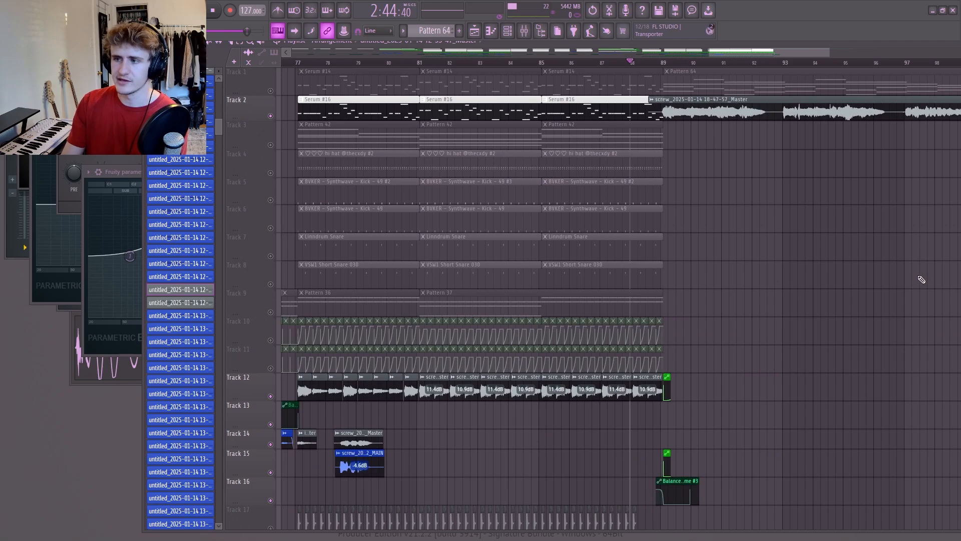
left_click(654, 65)
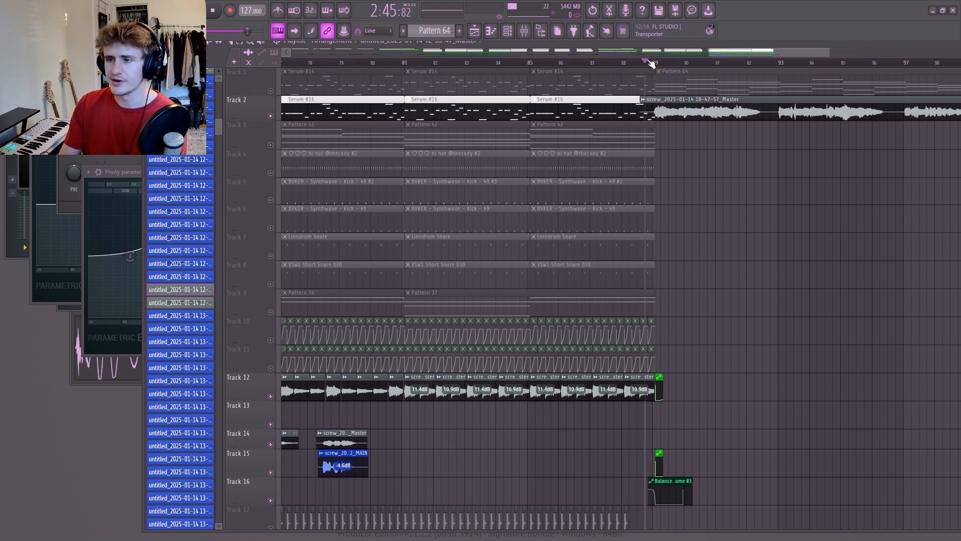
key("space")
scroll(679, 216, "down", 1)
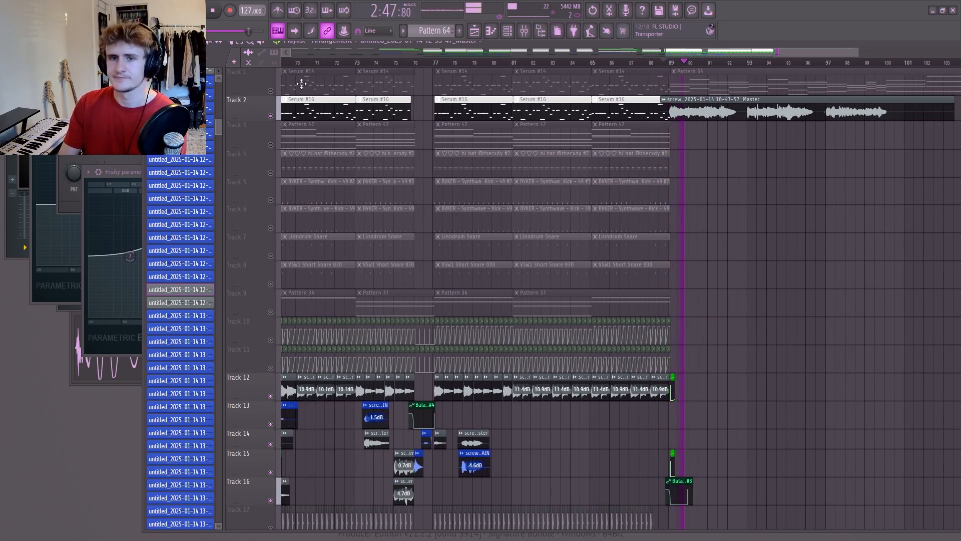
Unmute Track 1 and show the Keyscape insert's effect chain in the mixer during the outro.
left_click(271, 90)
left_click(521, 31)
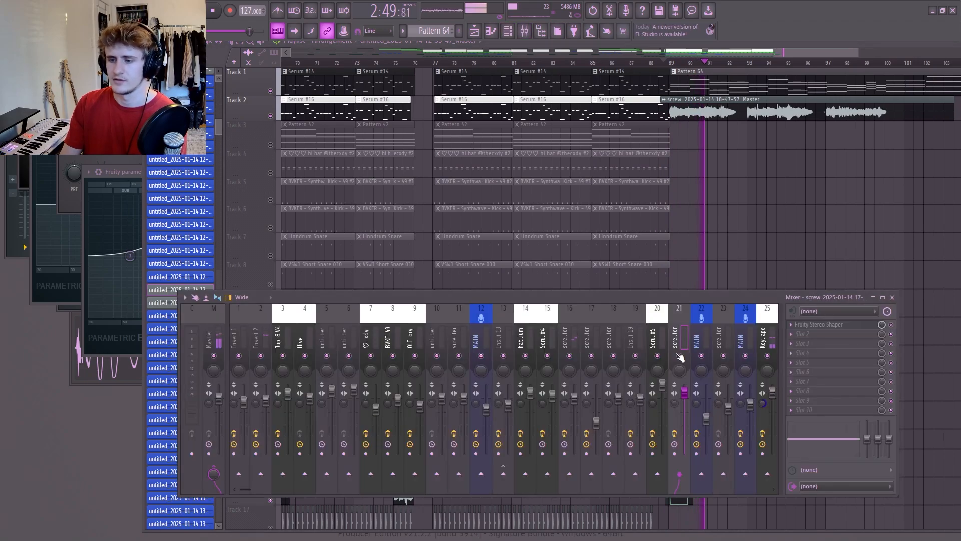
left_click_drag(260, 488, 330, 507)
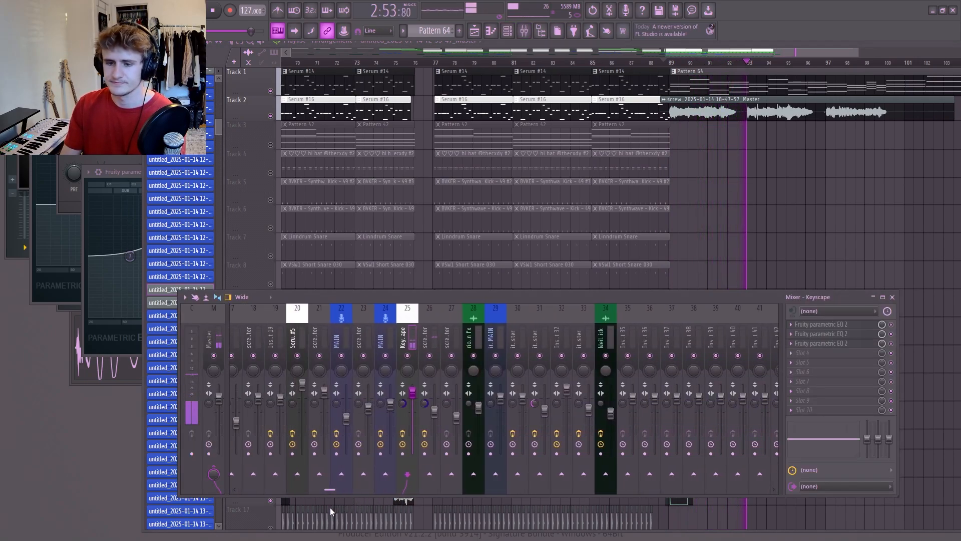
Mute Track 1 and open the Fruity parametric EQ 2 on mixer insert 26 for the outro audio.
left_click(429, 339)
left_click(270, 91)
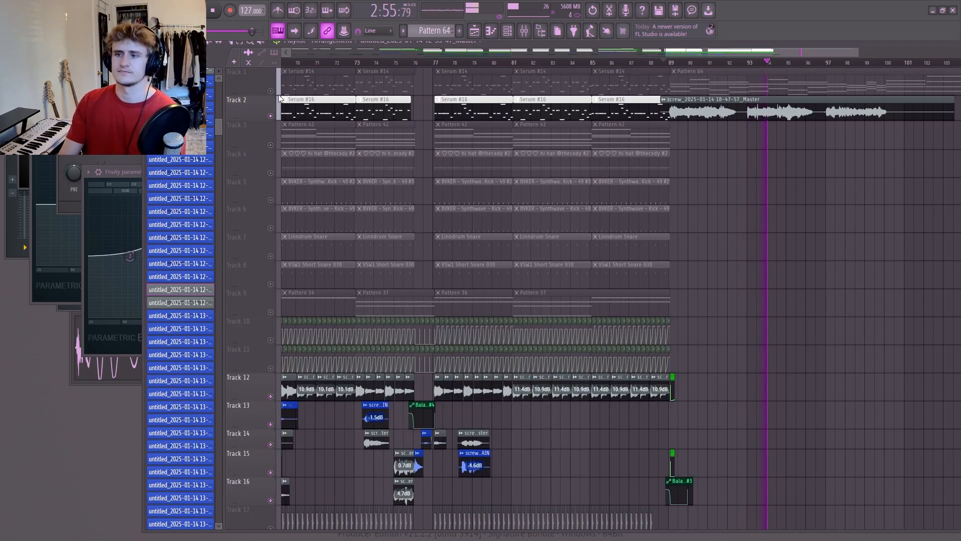
left_click(522, 32)
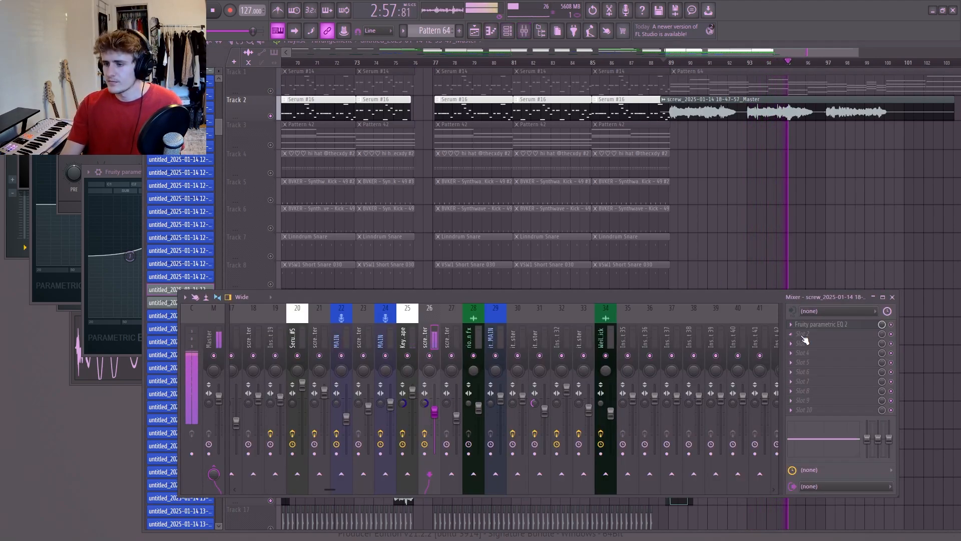
left_click(801, 324)
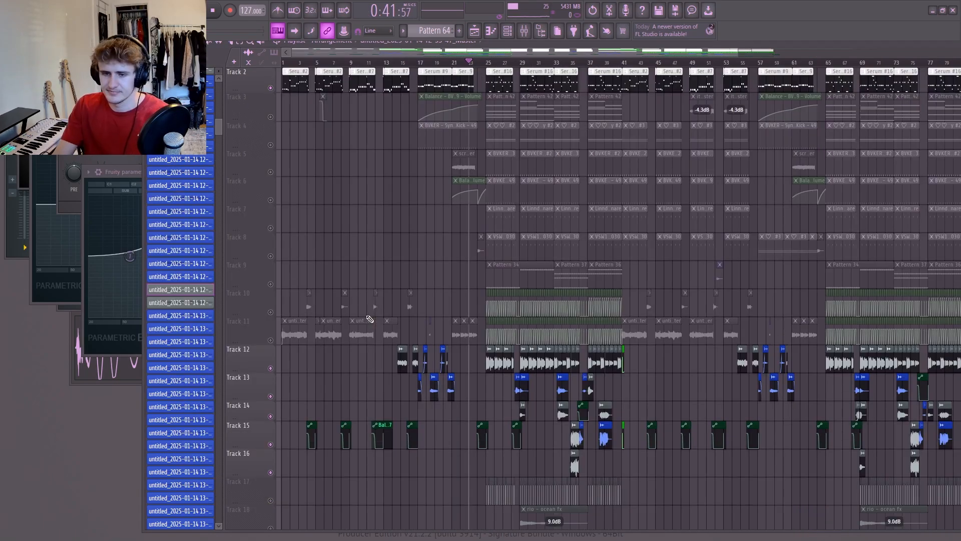
Listen to the build-up and drop from about bar 23 with all tracks unmuted, and review the arrangement around bars 25 to 41.
scroll(451, 345, "up", 4)
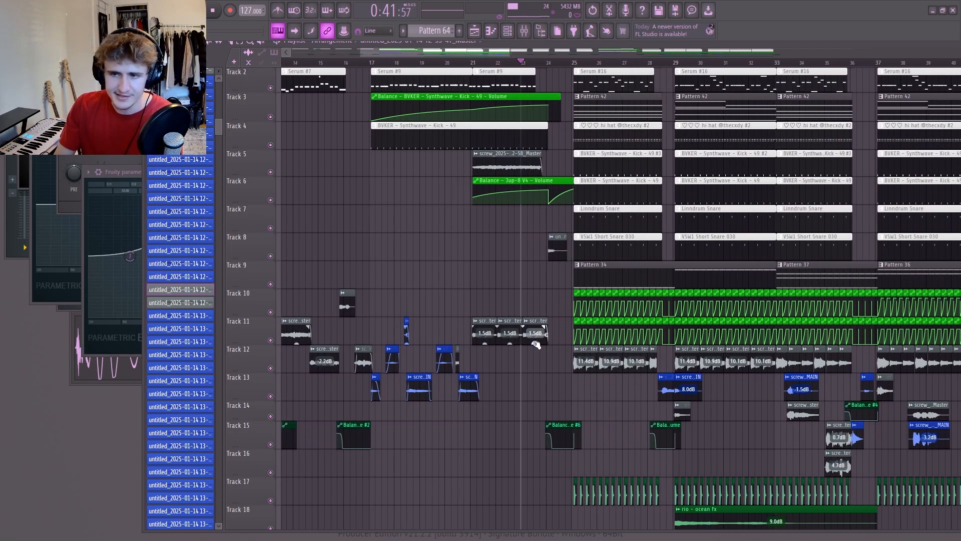
scroll(588, 287, "up", 4)
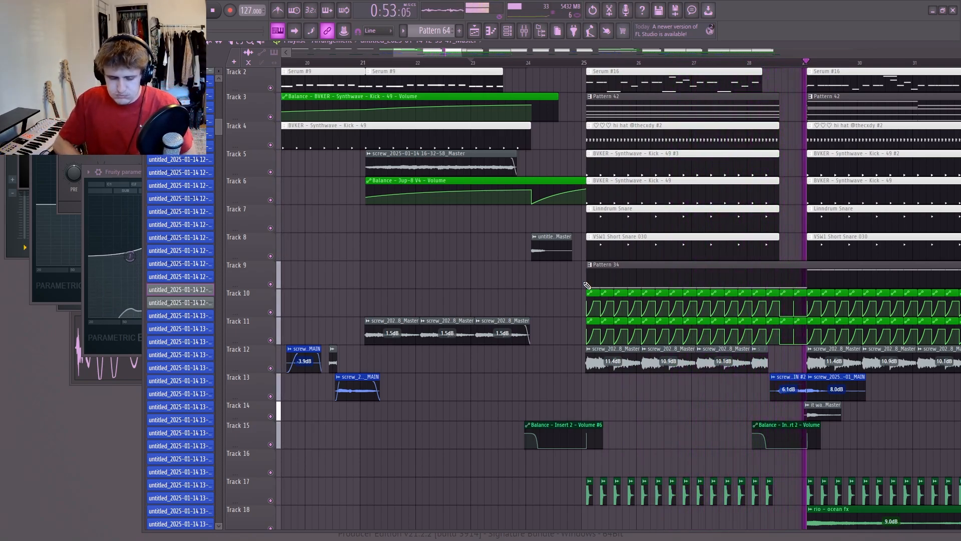
scroll(889, 327, "down", 5)
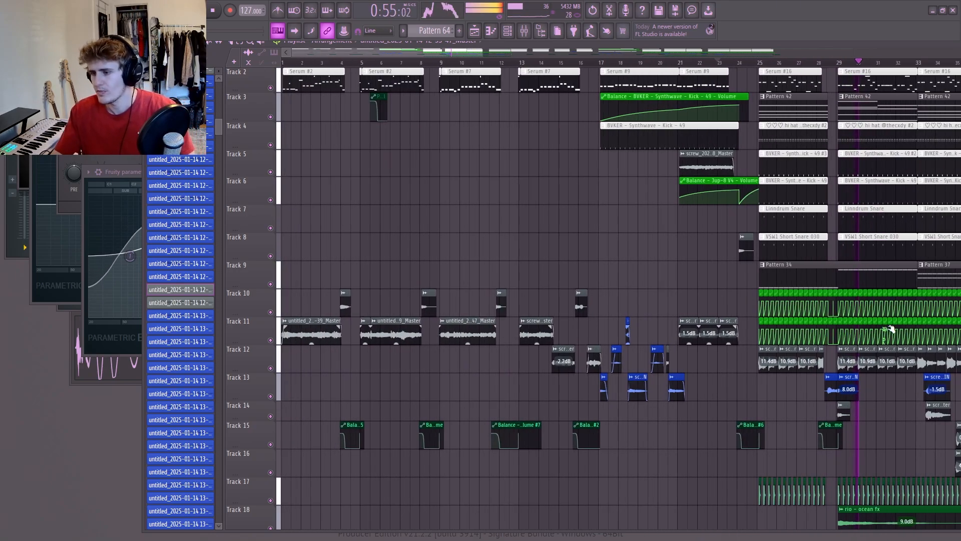
scroll(912, 331, "down", 2)
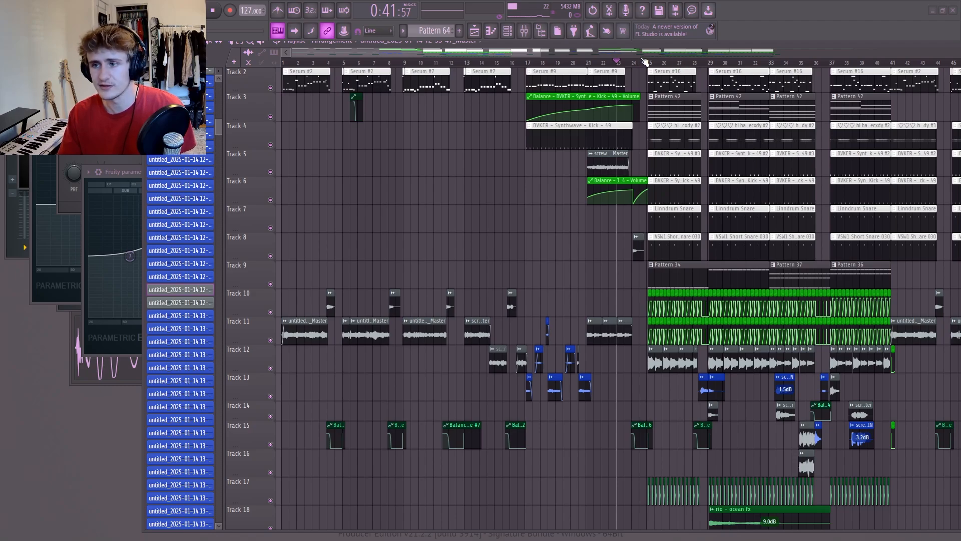
scroll(538, 314, "down", 8)
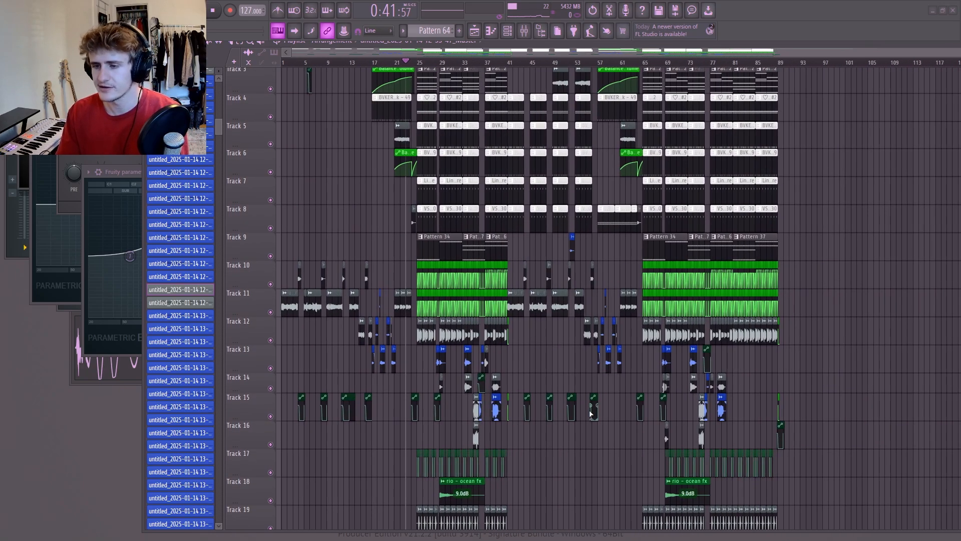
scroll(493, 378, "up", 12)
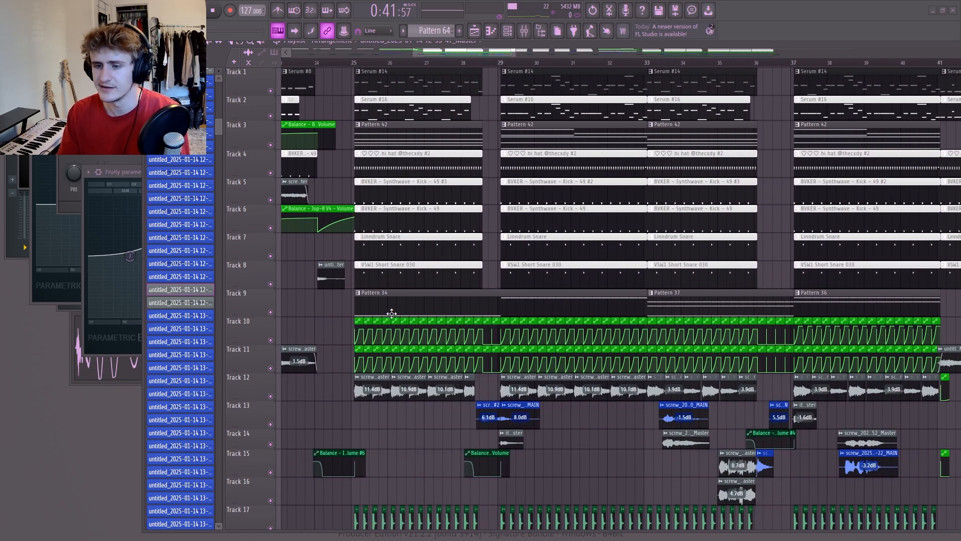
Switch to Premiere Pro and look through the stacked video tracks V1 to V11 of Sequence 01.
scroll(397, 304, "down", 4)
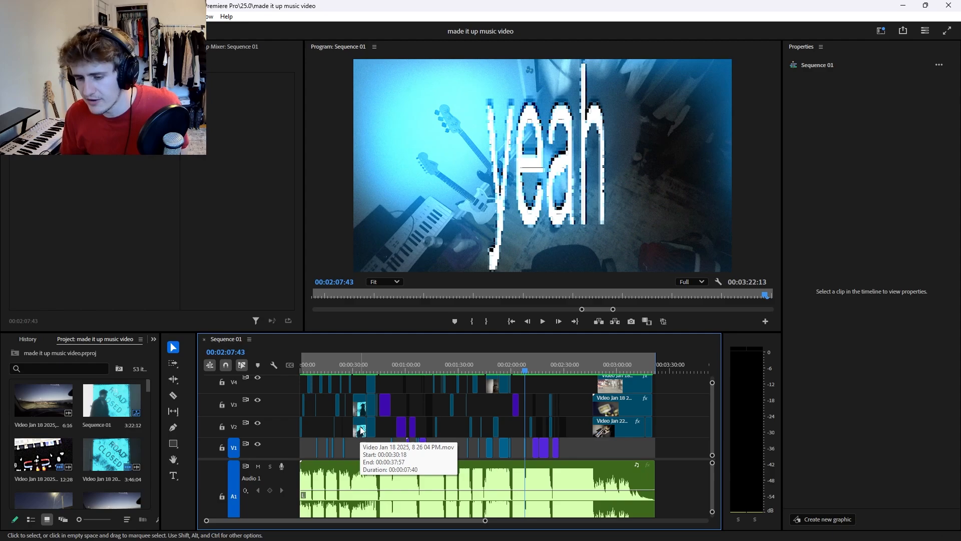
scroll(429, 413, "up", 10)
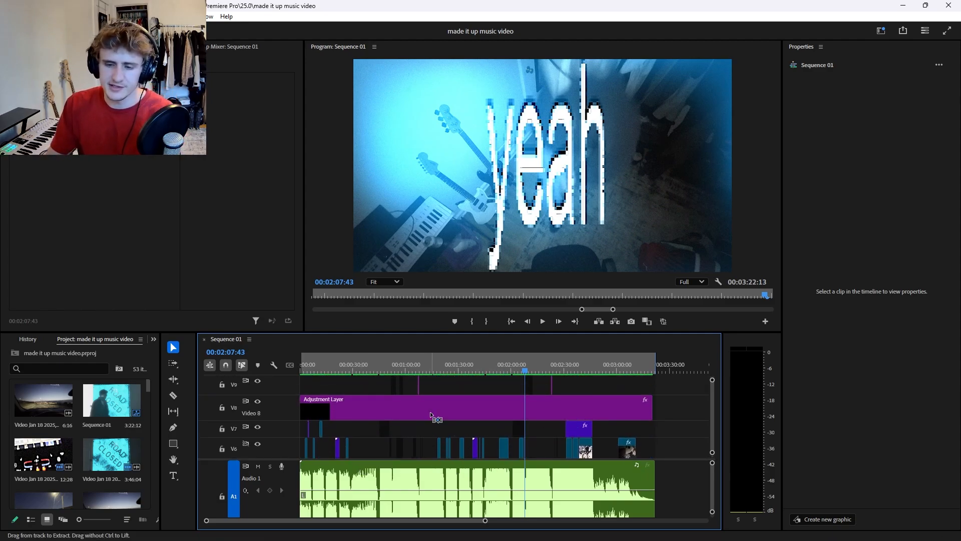
scroll(440, 421, "down", 9)
scroll(466, 438, "up", 6)
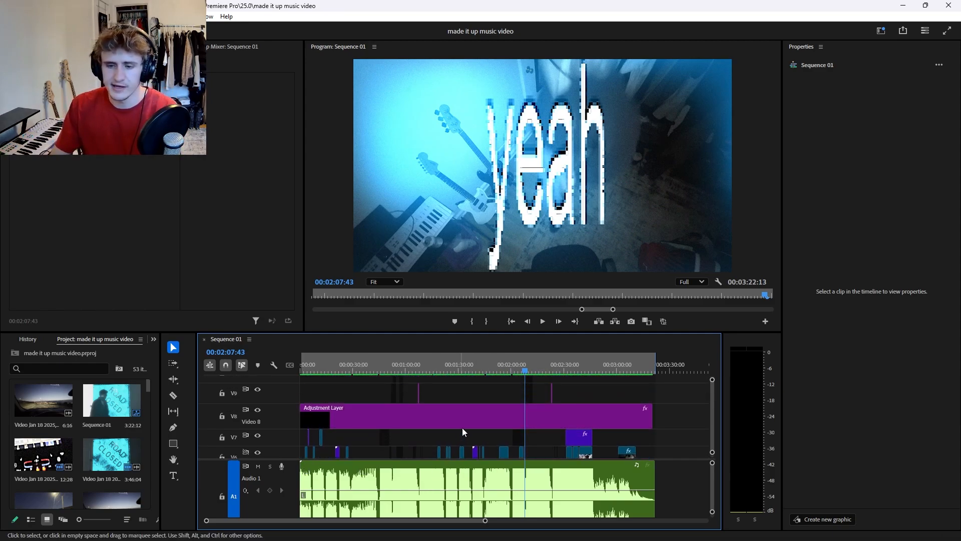
scroll(480, 426, "down", 3)
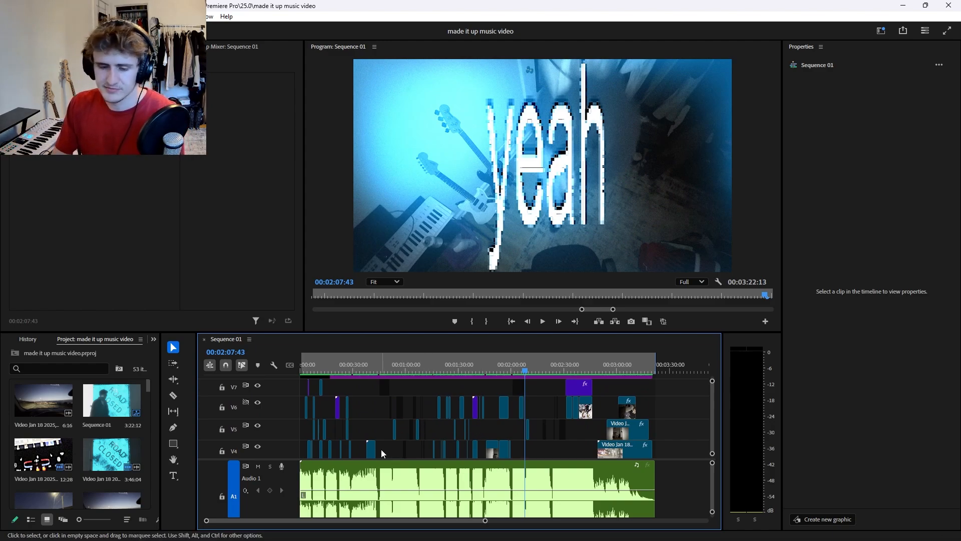
scroll(333, 438, "down", 1)
scroll(344, 436, "up", 4)
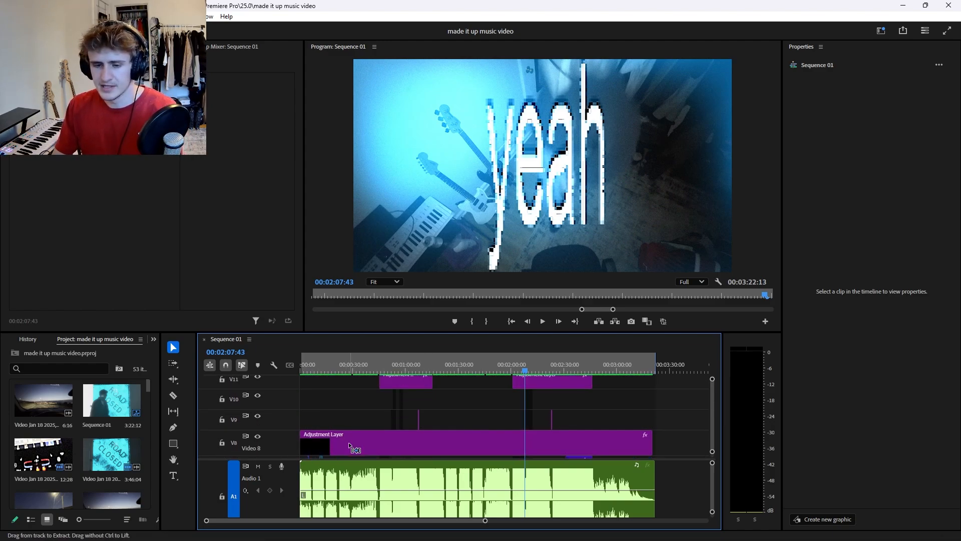
scroll(382, 422, "up", 1)
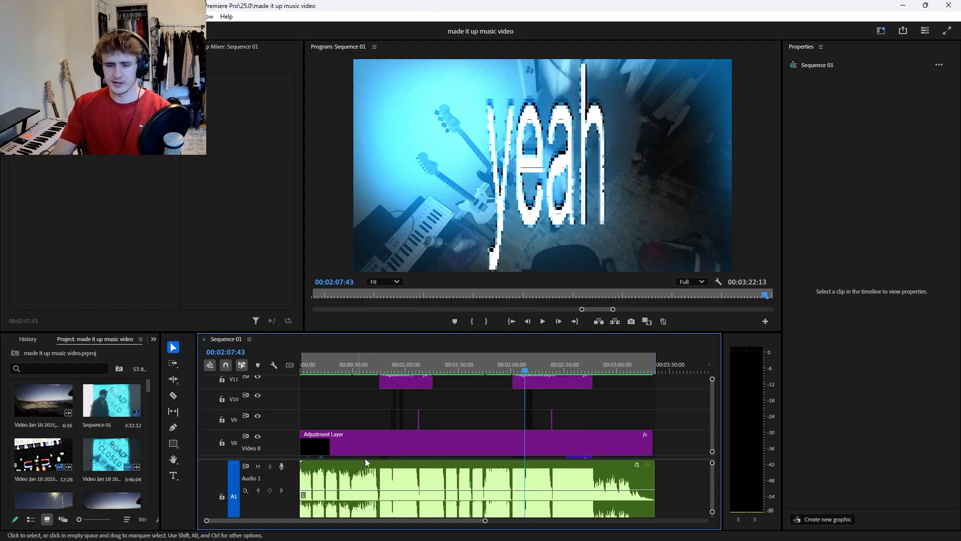
Select the full-length adjustment layer on V8 and show its Sharpen and Noise effect settings.
left_click(365, 447)
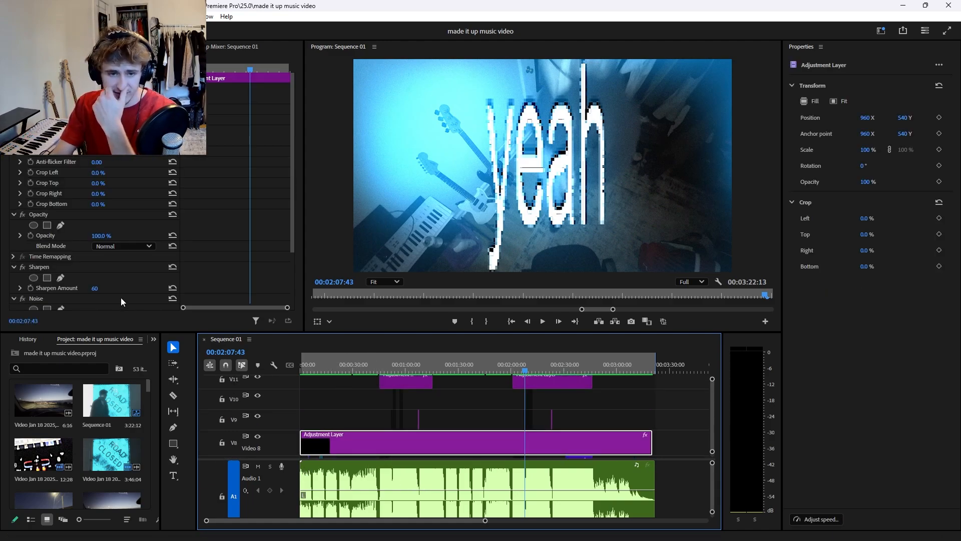
scroll(122, 300, "down", 3)
left_click(94, 270)
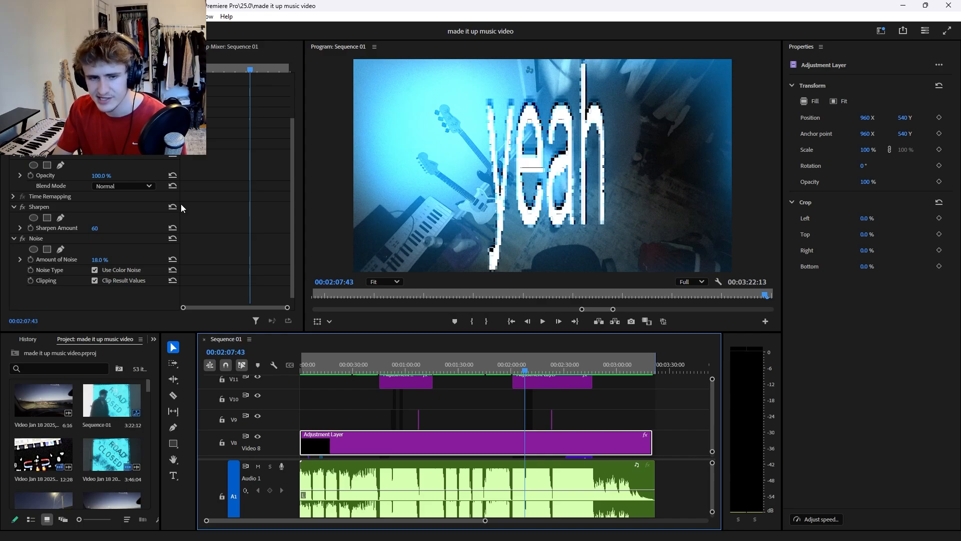
Preview frames around 00:00:22, 00:00:42 and 00:00:49, and show the VR Glow and Noise settings of the first V11 adjustment layer.
left_click(340, 369)
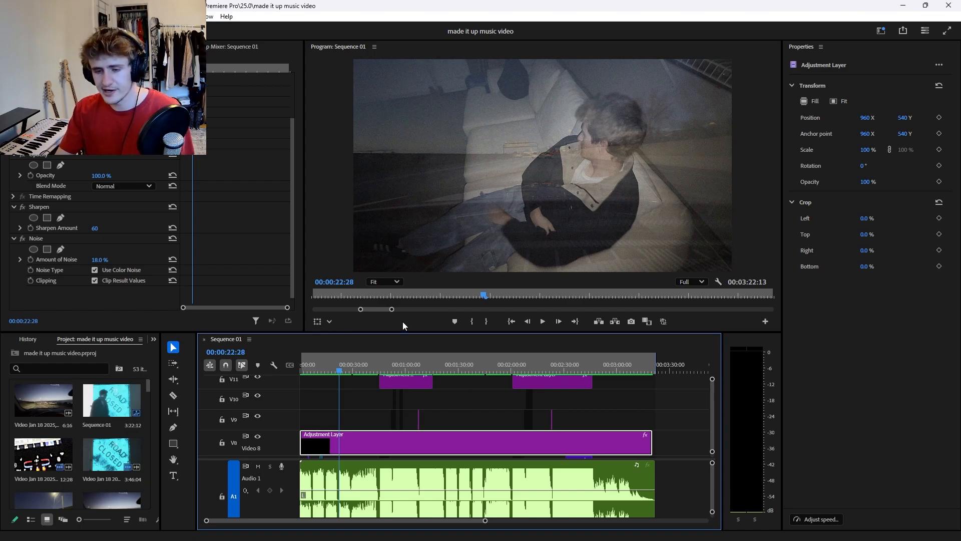
left_click(375, 369)
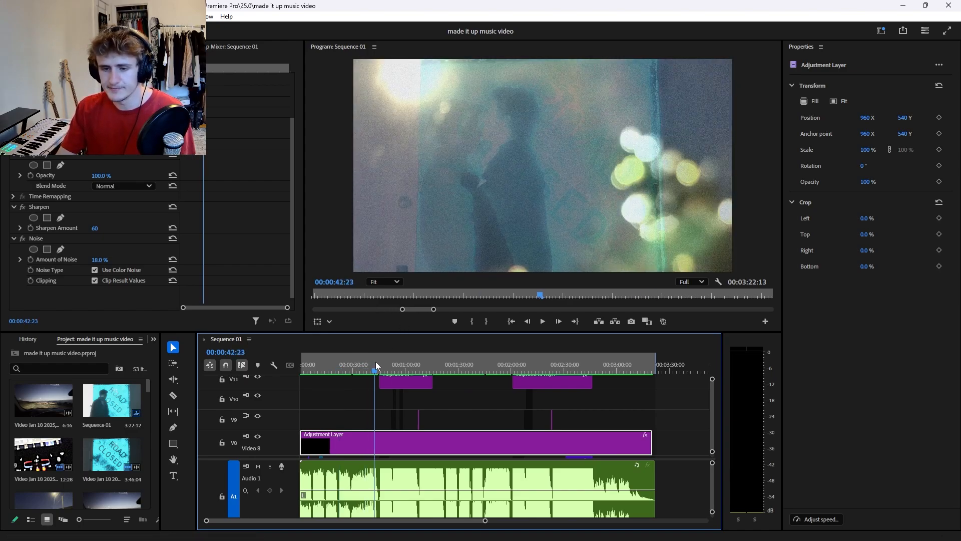
mouse_move(376, 366)
left_mouse_down()
mouse_move(349, 367)
mouse_move(389, 370)
left_mouse_up()
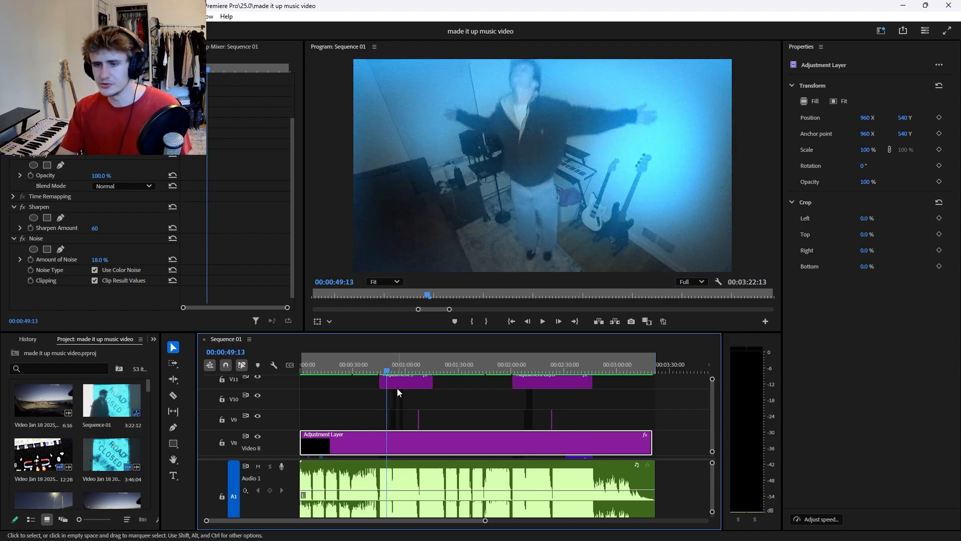
left_click(393, 382)
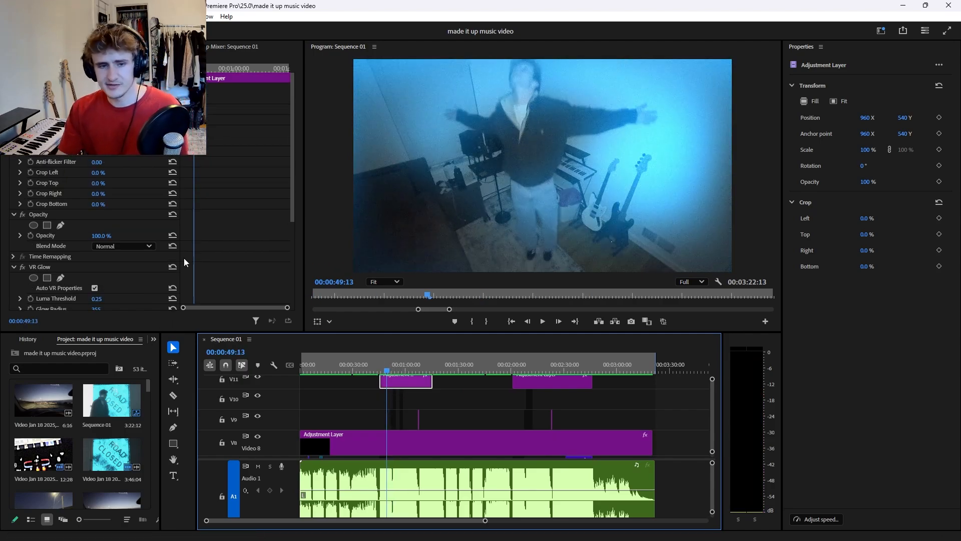
scroll(184, 257, "down", 5)
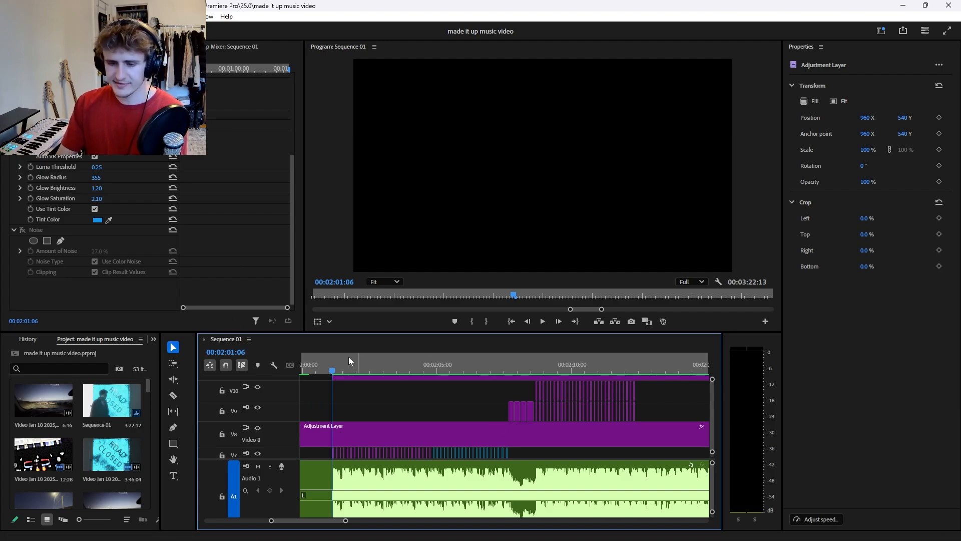
Play the section from 00:02:01:06 to about 00:02:03:50 and examine the rapid alternating clips on V7.
key("space")
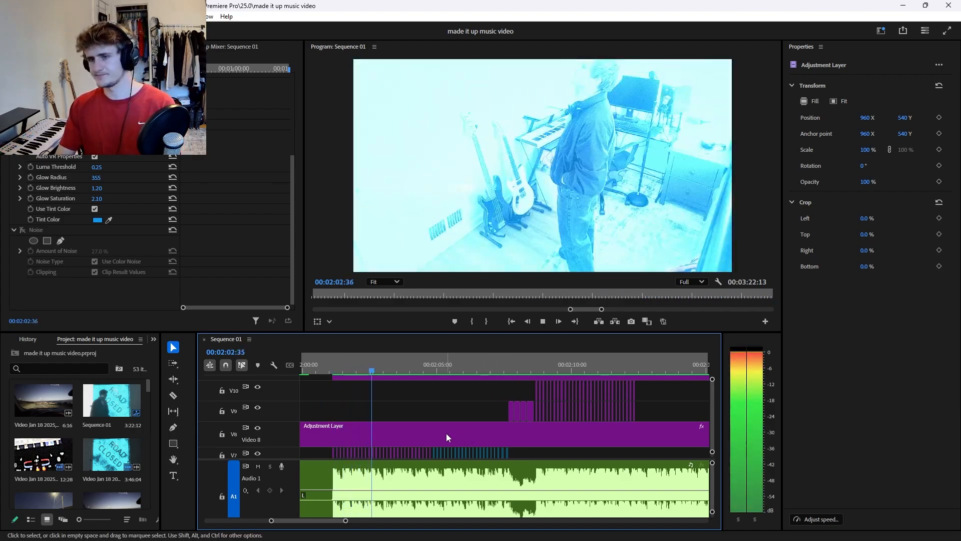
key("space")
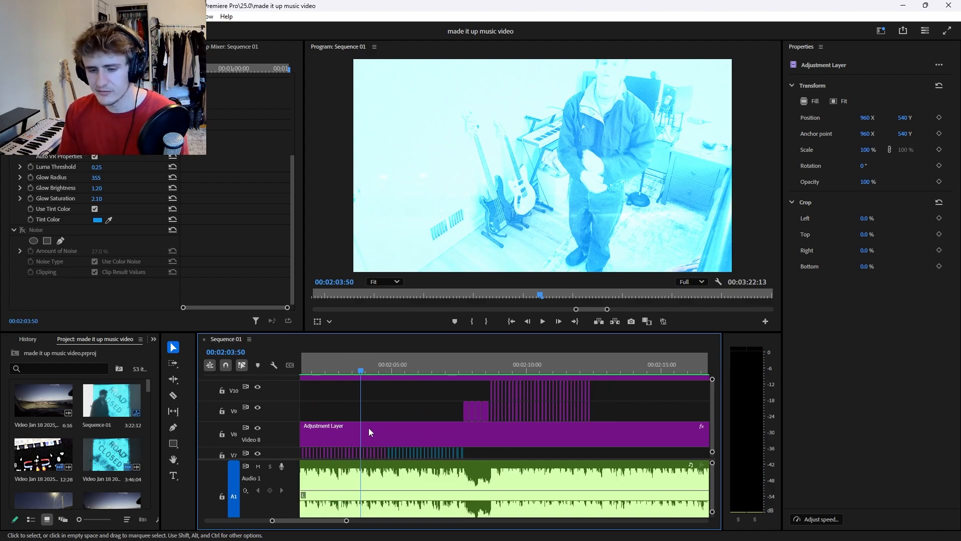
scroll(365, 429, "down", 1)
scroll(376, 437, "up", 2)
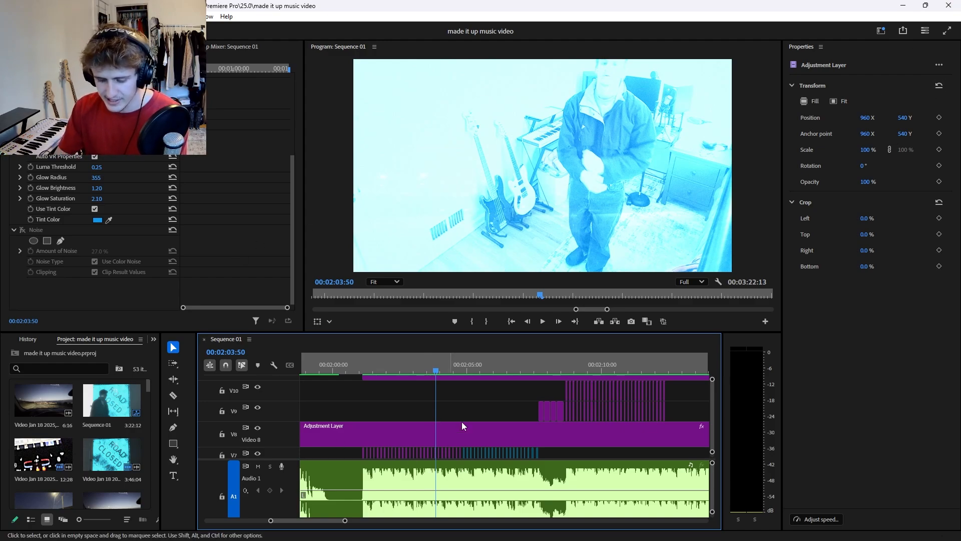
scroll(368, 438, "up", 1)
scroll(368, 437, "up", 4)
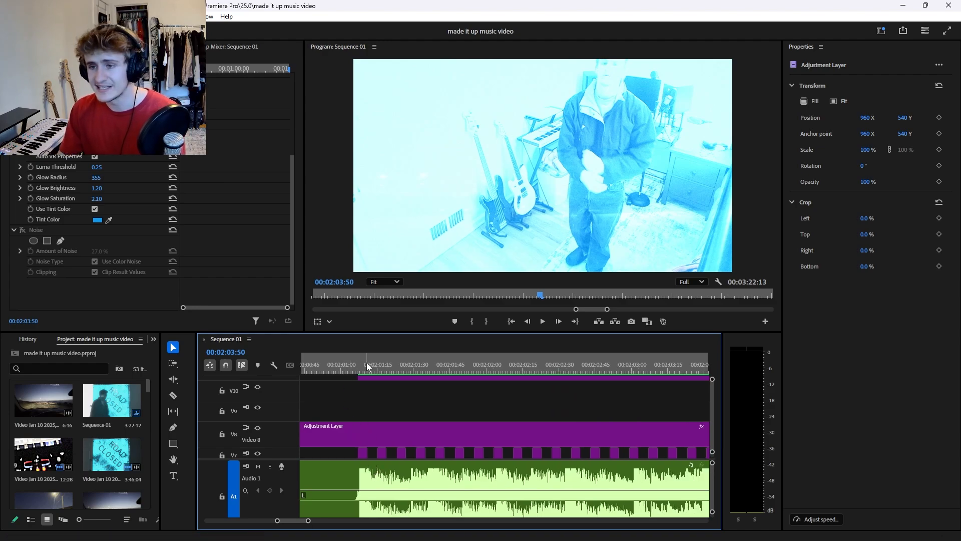
scroll(367, 364, "down", 5)
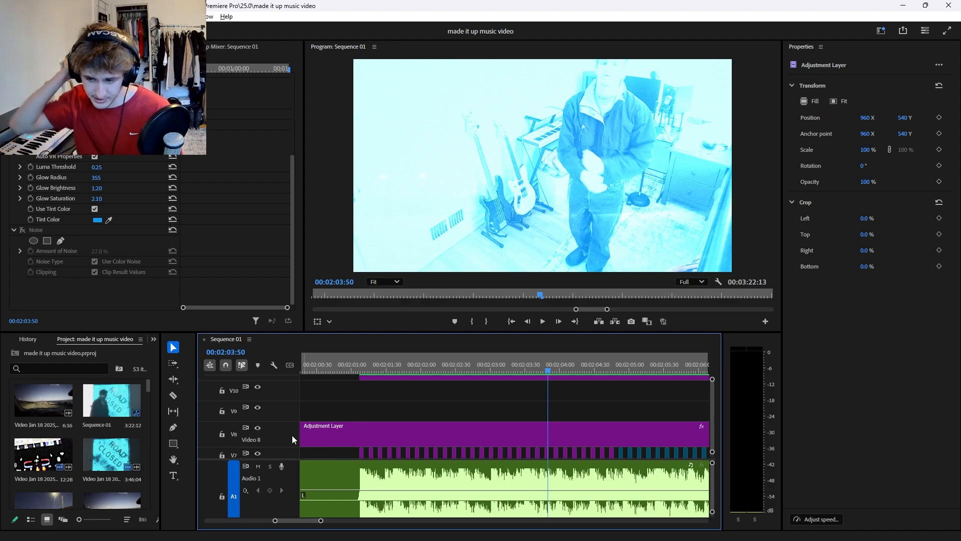
scroll(406, 456, "down", 3)
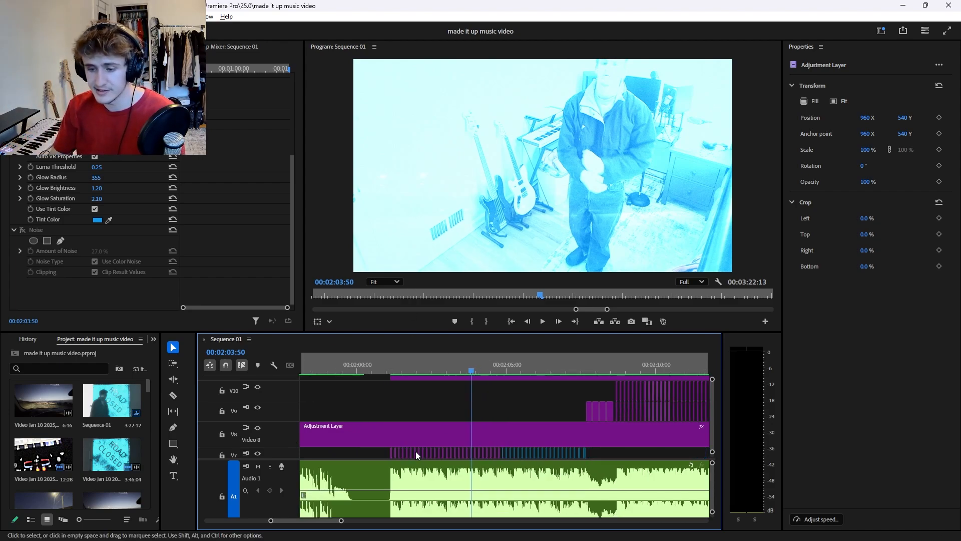
Select the first "yeah" text graphic on V9, compare it with Mosaic off and on, and play from 00:02:07:40.
scroll(422, 447, "down", 2)
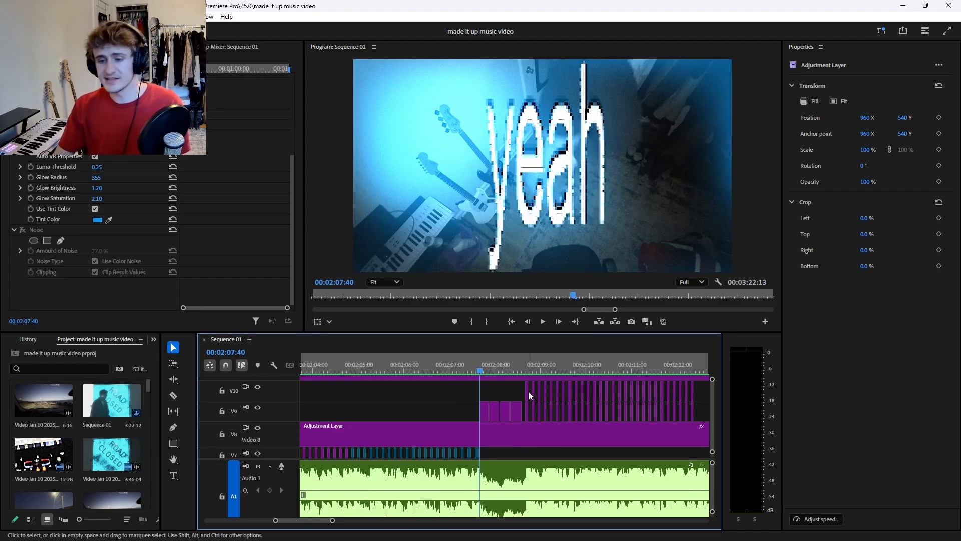
left_click(492, 411)
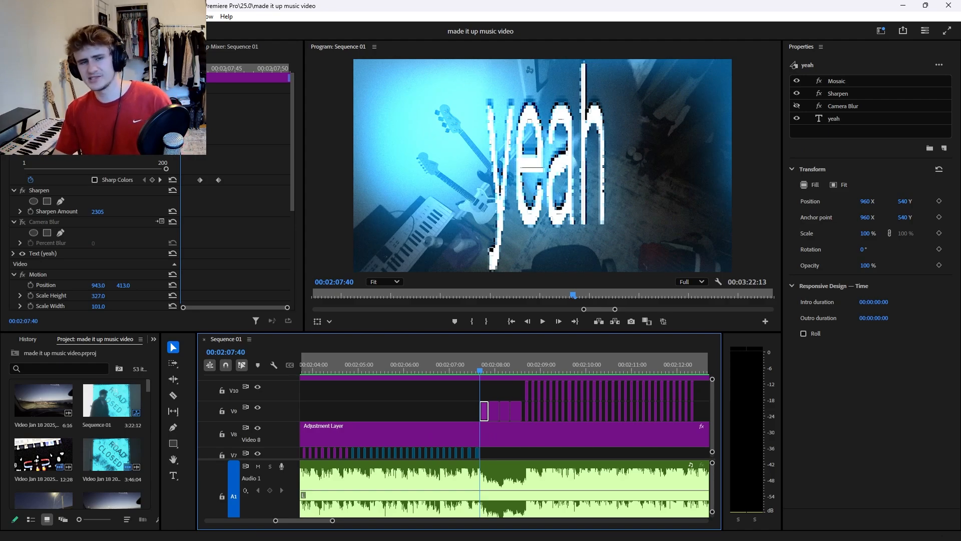
left_click(23, 99)
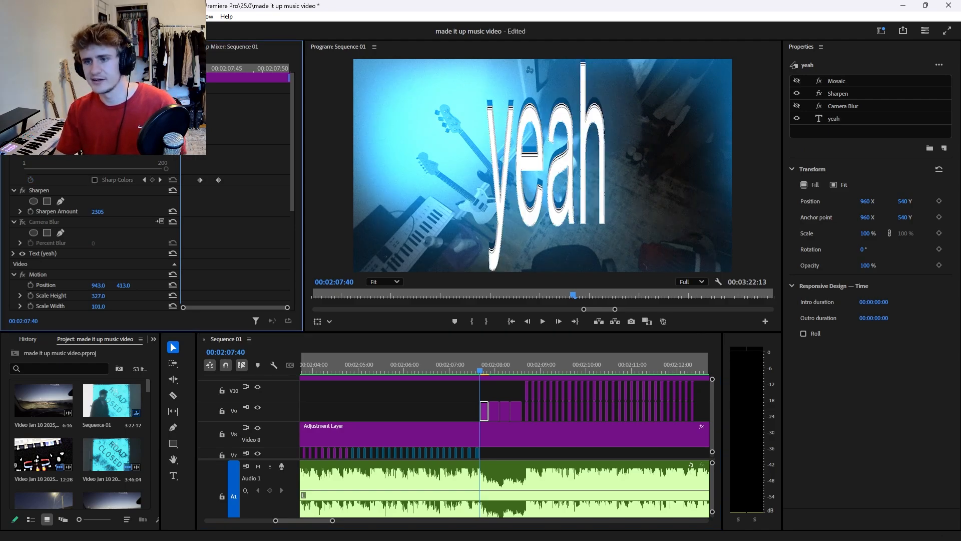
left_click(23, 99)
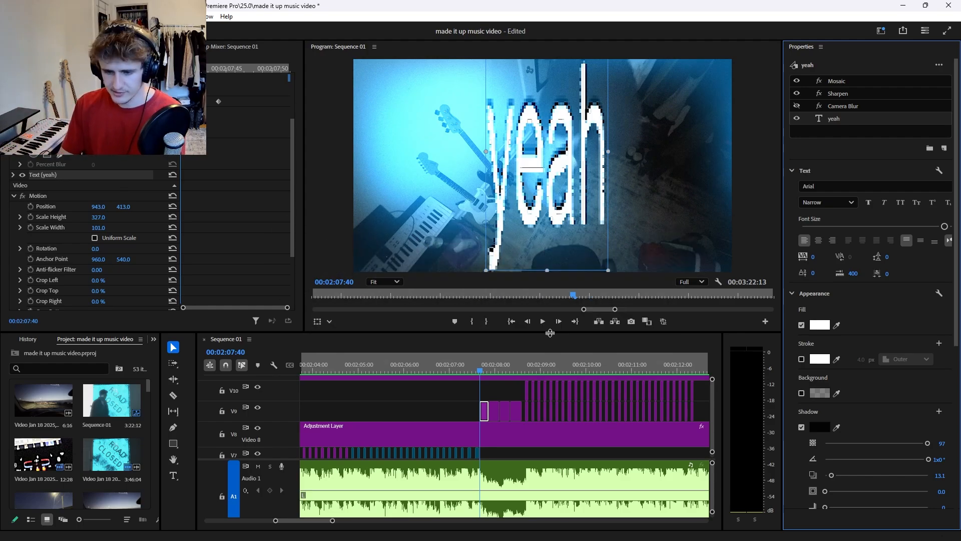
key("space")
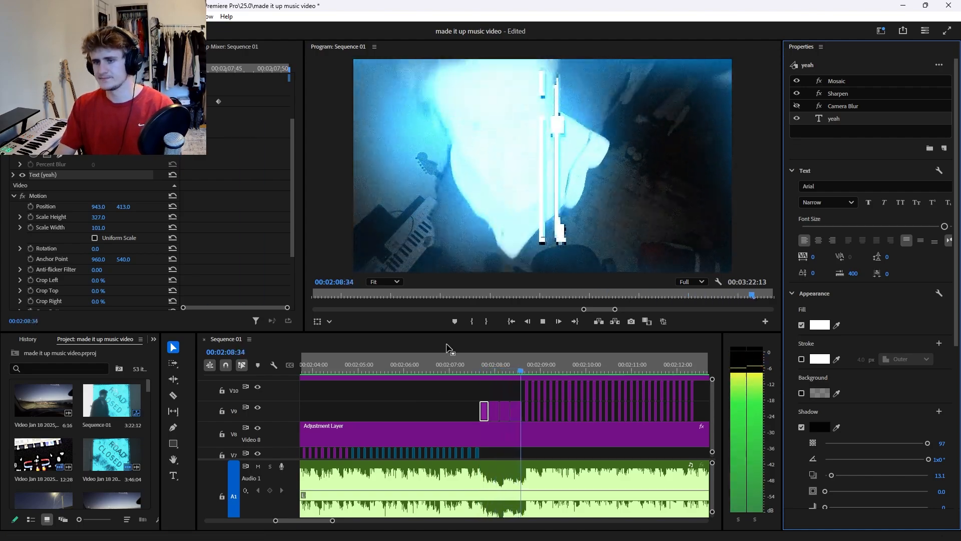